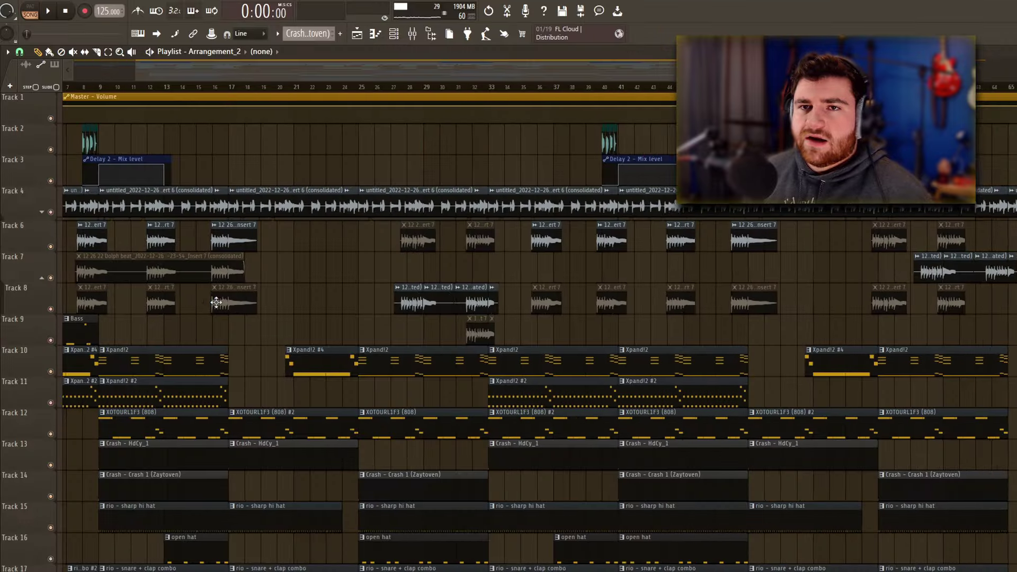
Step: Play the 125 BPM arrangement from the top and follow it in the Playlist
scroll(148, 268, down, 3)
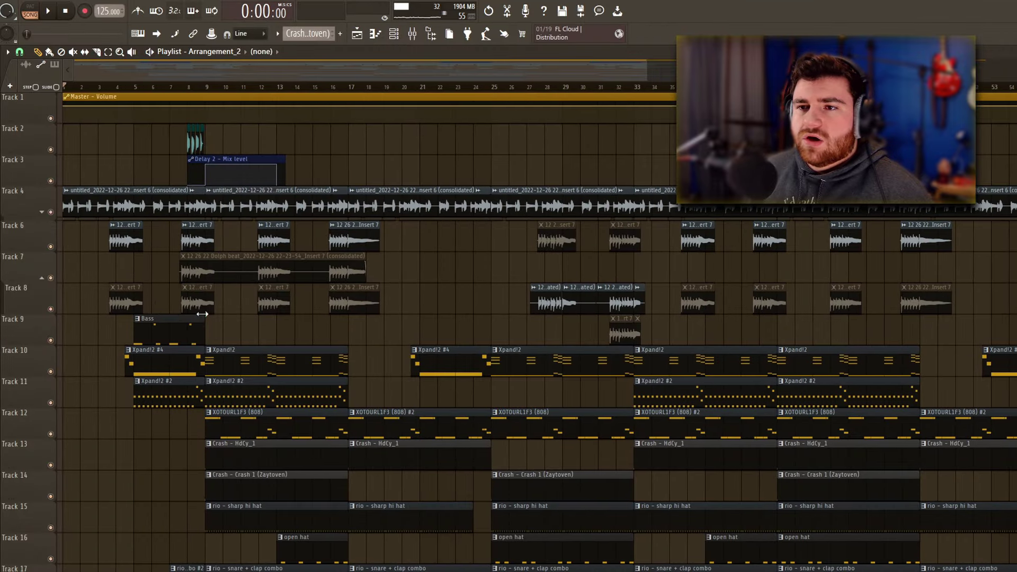
scroll(270, 279, up, 2)
scroll(676, 364, up, 5)
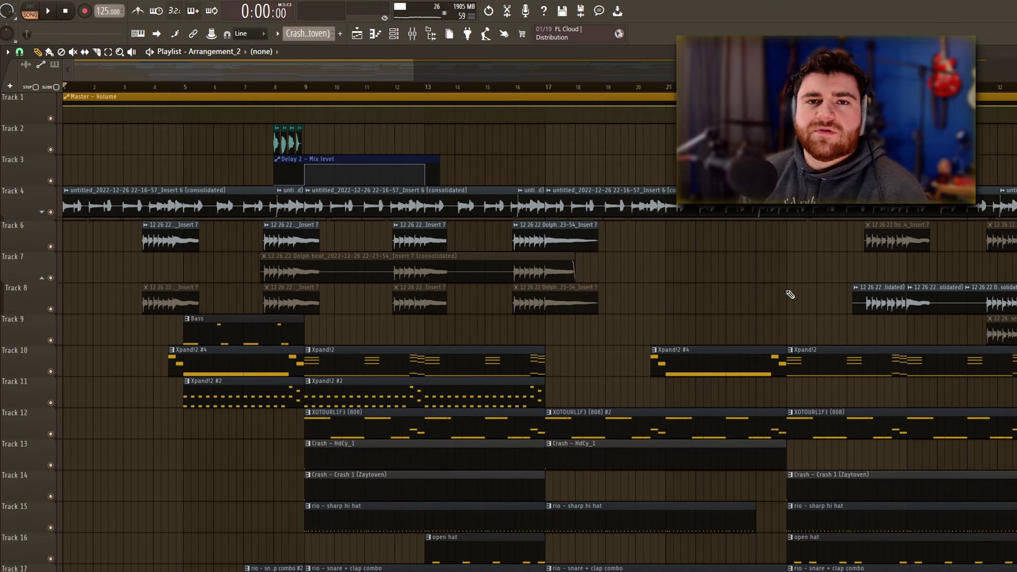
key(space)
scroll(27, 97, down, 3)
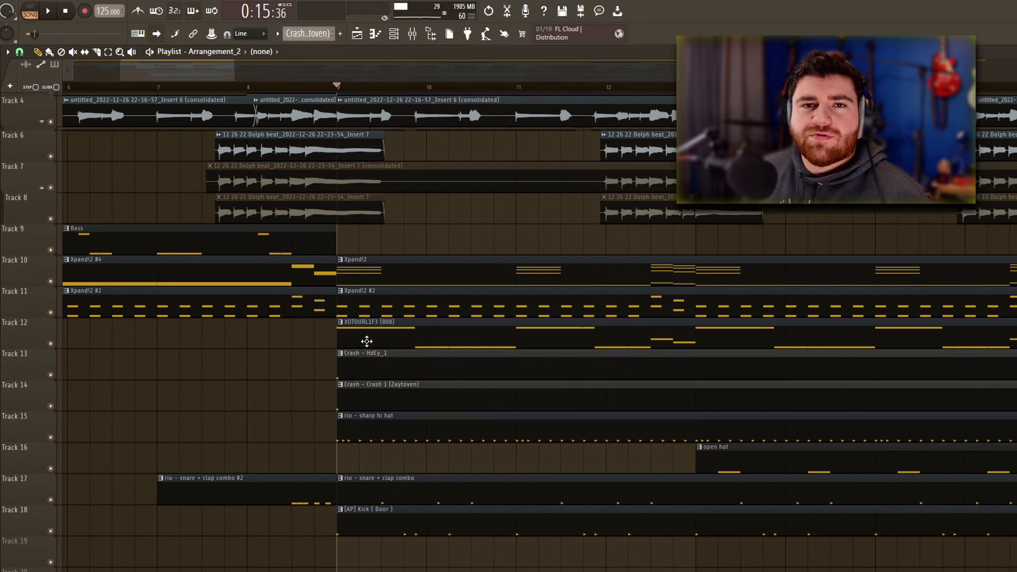
scroll(452, 234, left, 2)
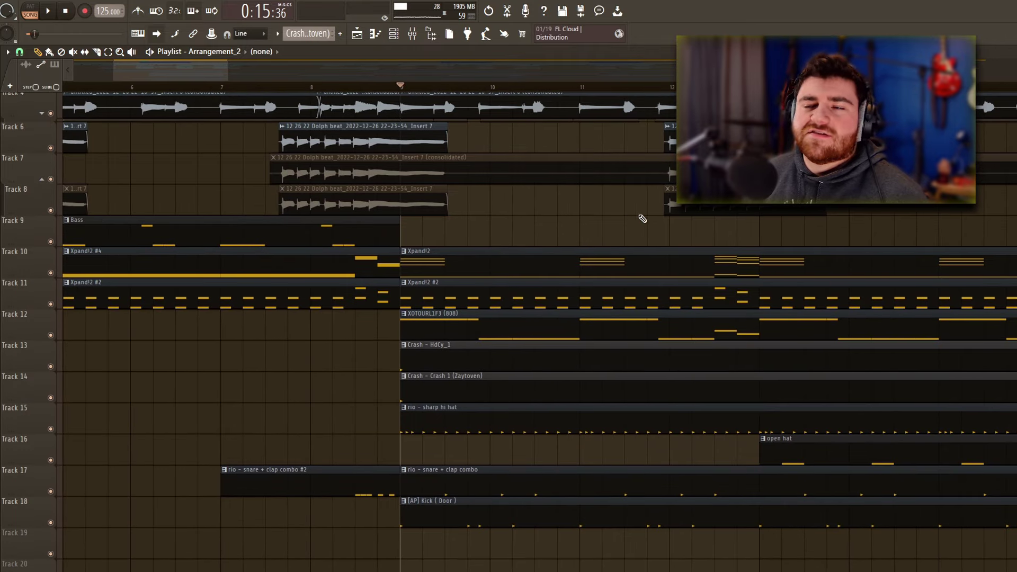
scroll(620, 234, right, 3)
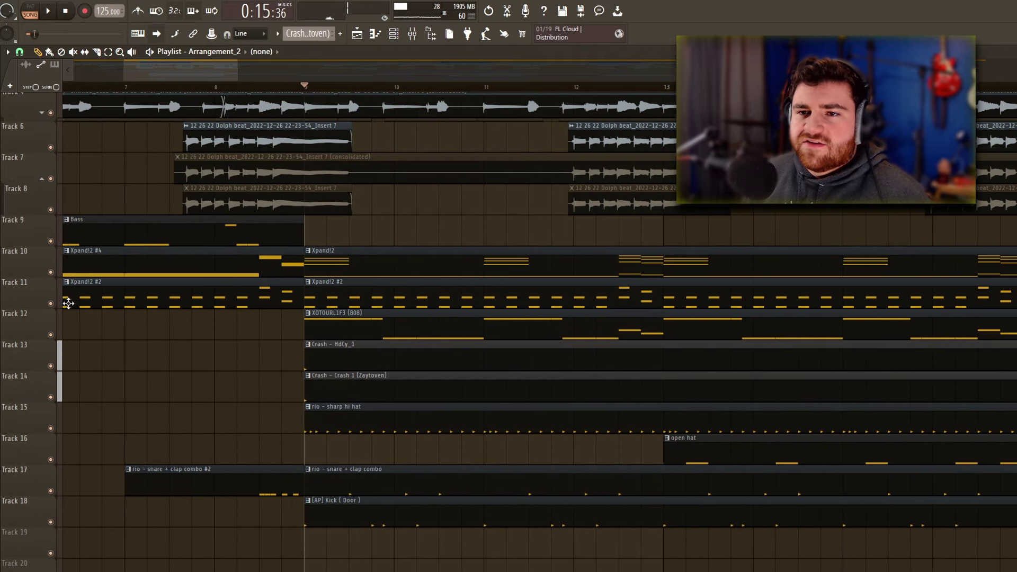
ctrl+click(51, 303)
key(space)
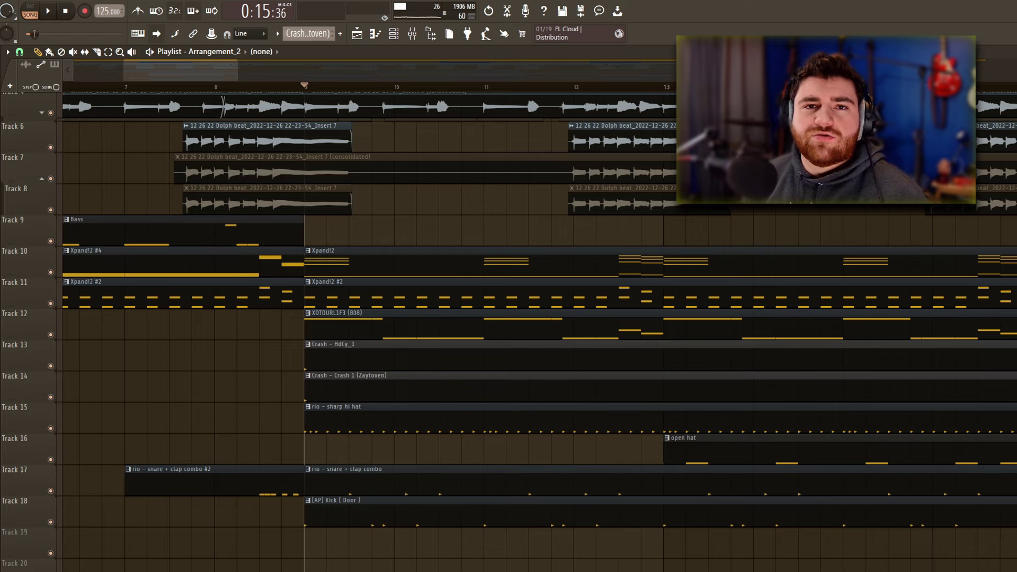
ctrl+click(50, 272)
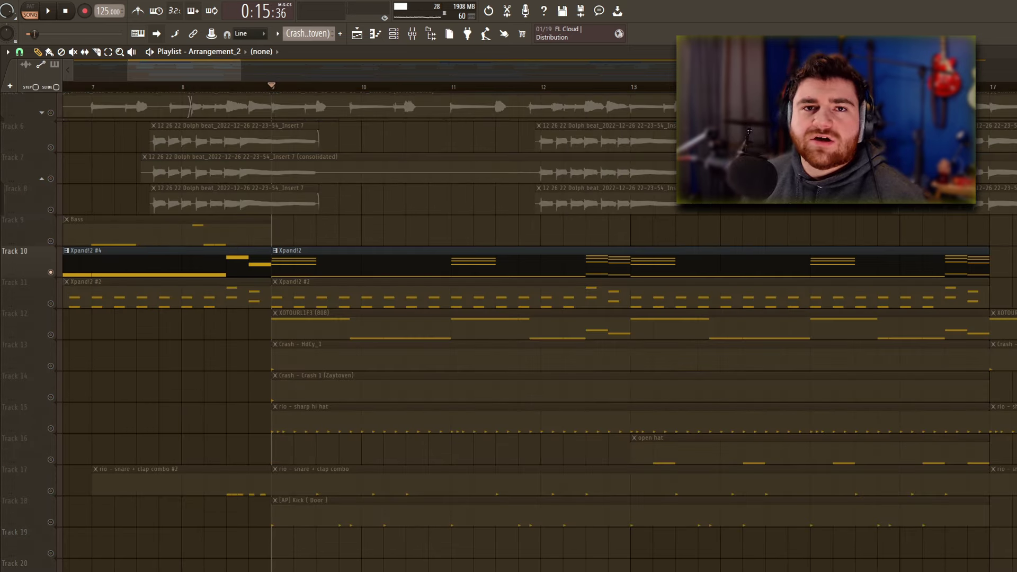
key(space)
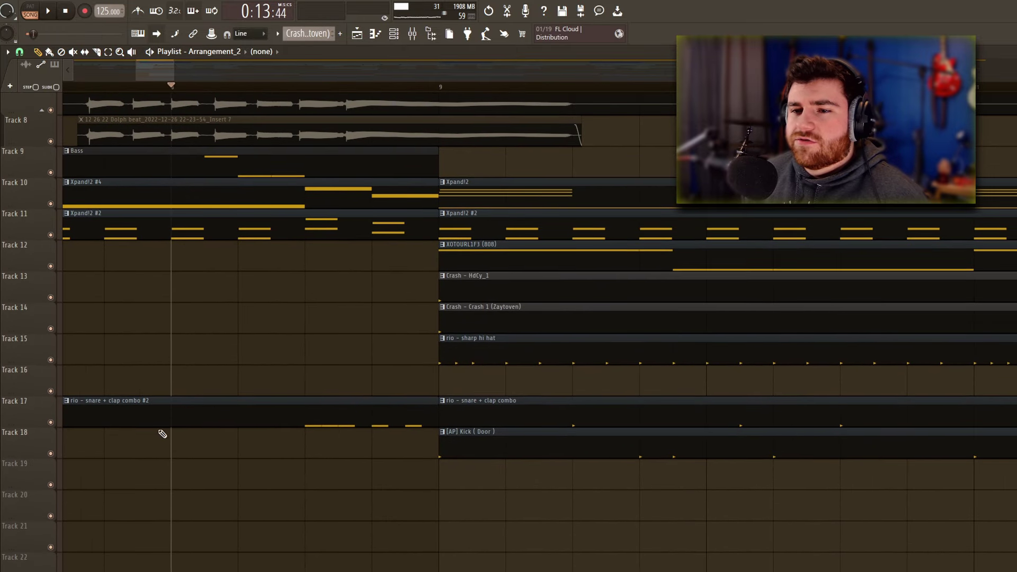
ctrl+click(50, 422)
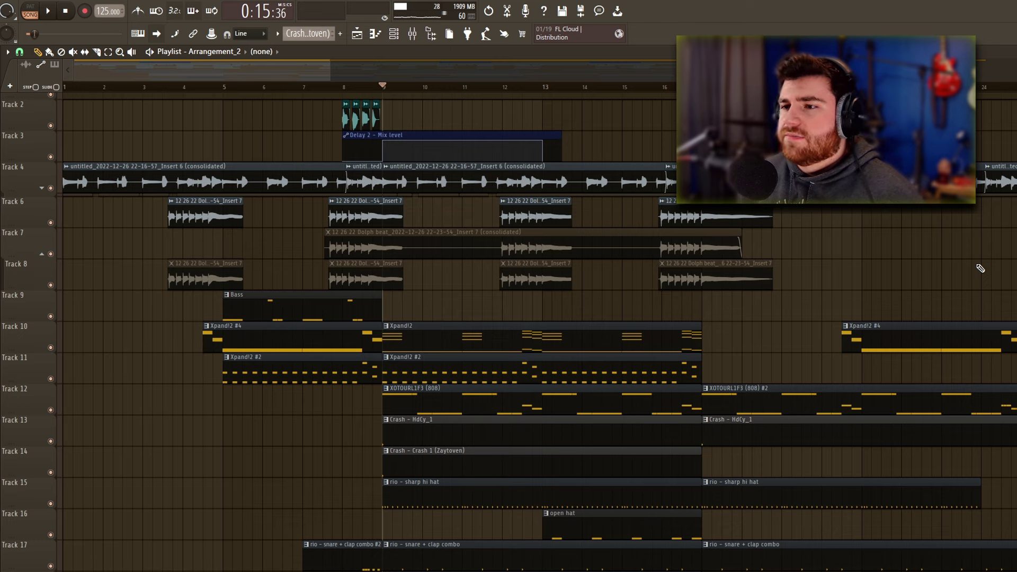
scroll(735, 259, down, 2)
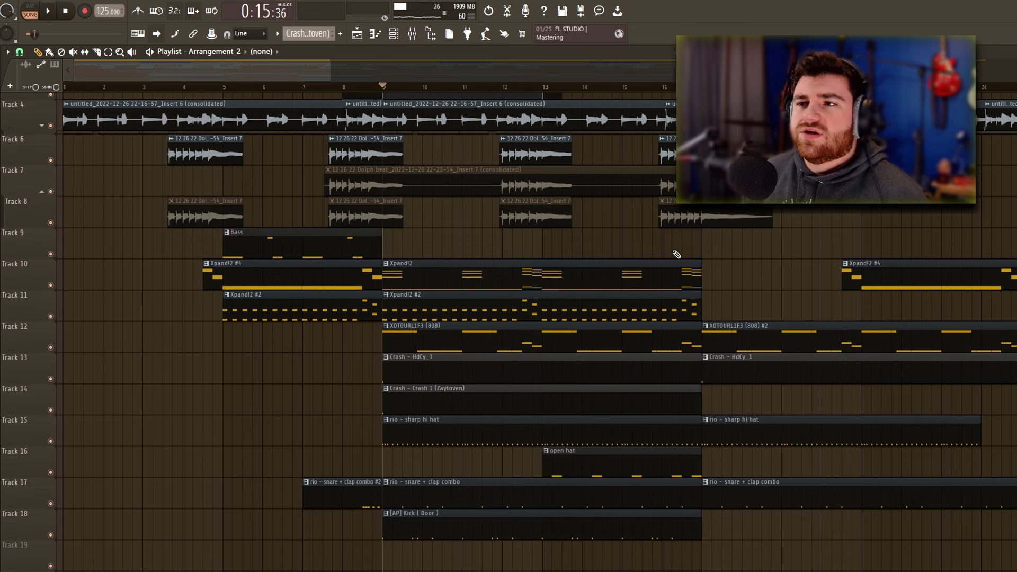
scroll(706, 240, down, 1)
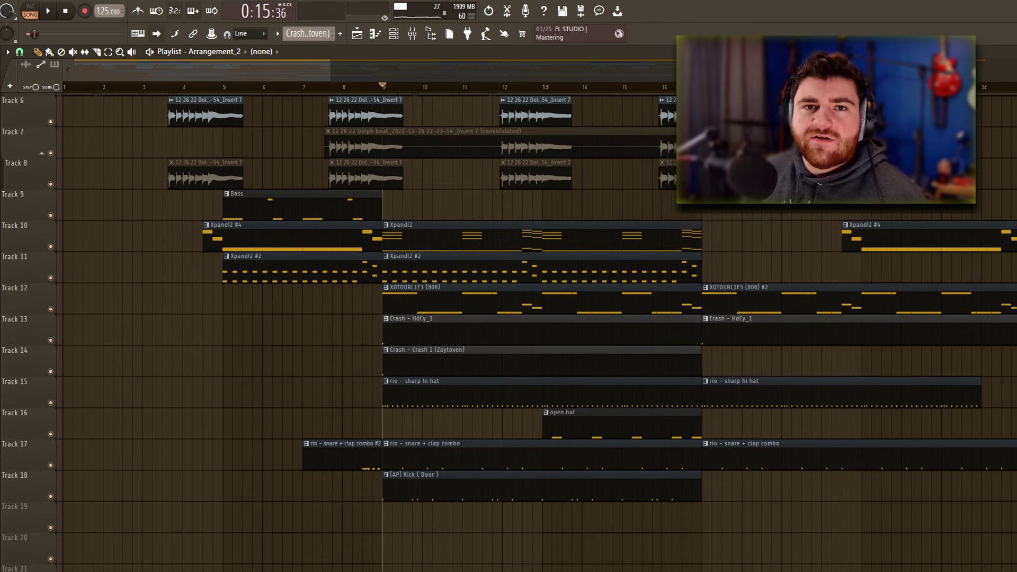
scroll(529, 270, up, 4)
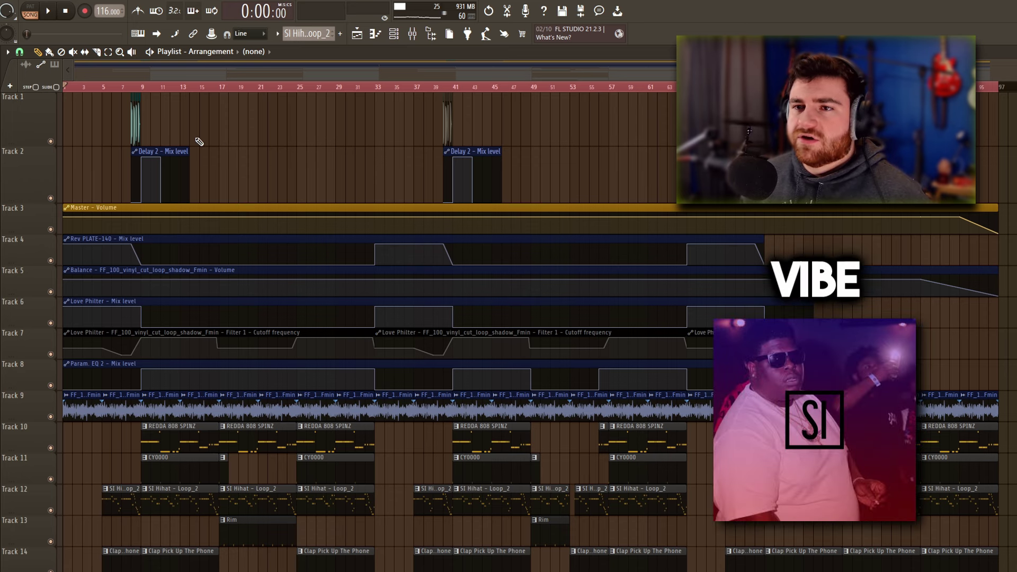
Step: Solo Track 9's FF_100_vinyl_cut_loop_shadow_Fmin sample and play it from bar 1
scroll(110, 105, down, 1)
scroll(75, 165, up, 1)
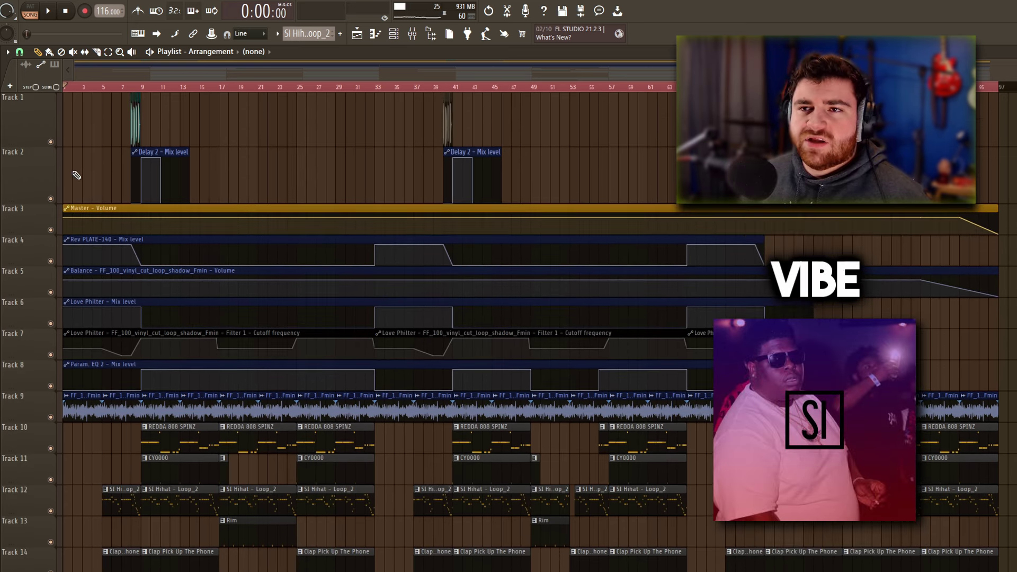
scroll(229, 352, down, 3)
ctrl+scroll(230, 353, up, 4)
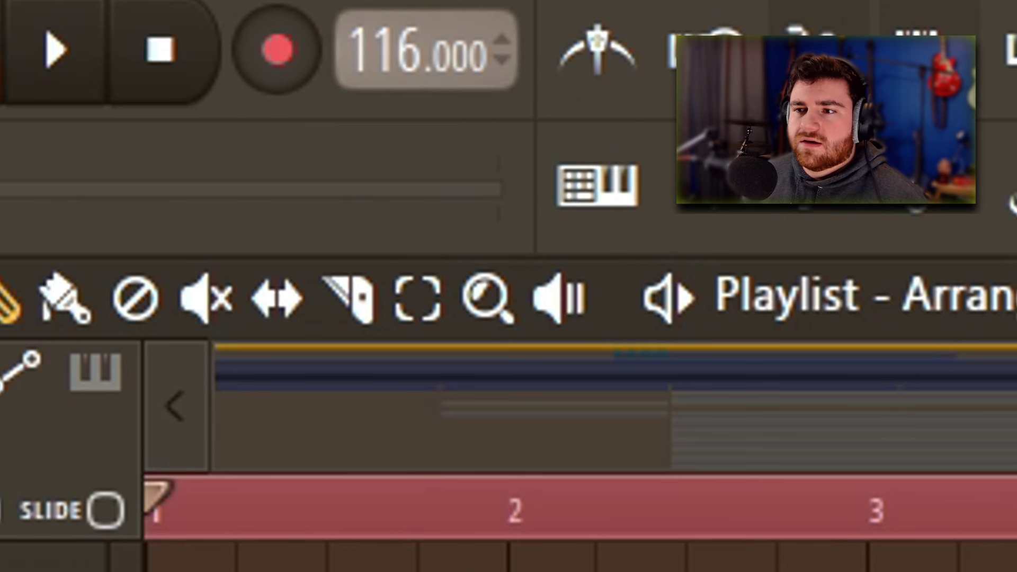
ctrl+click(50, 291)
key(space)
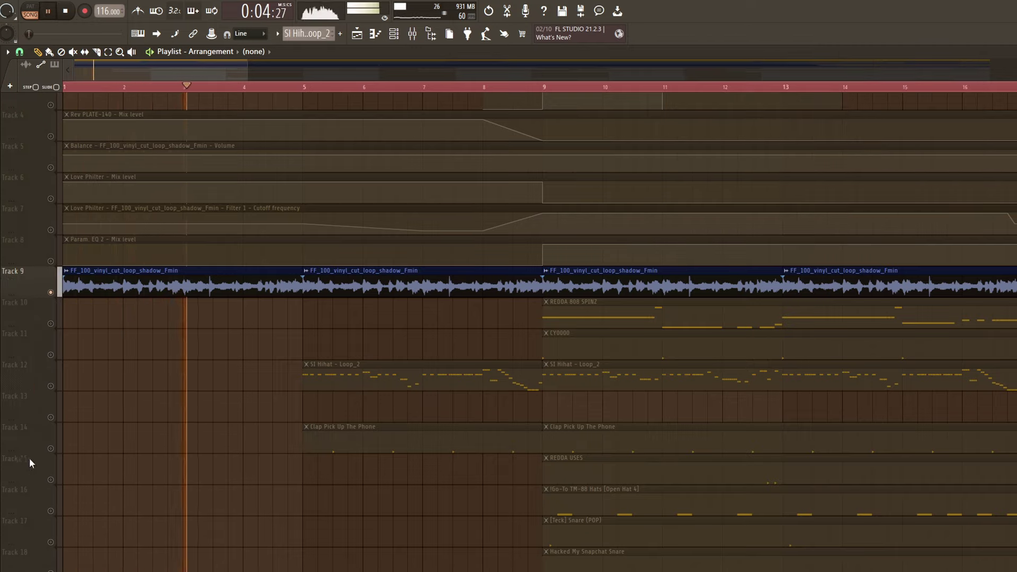
key(space)
key(space)
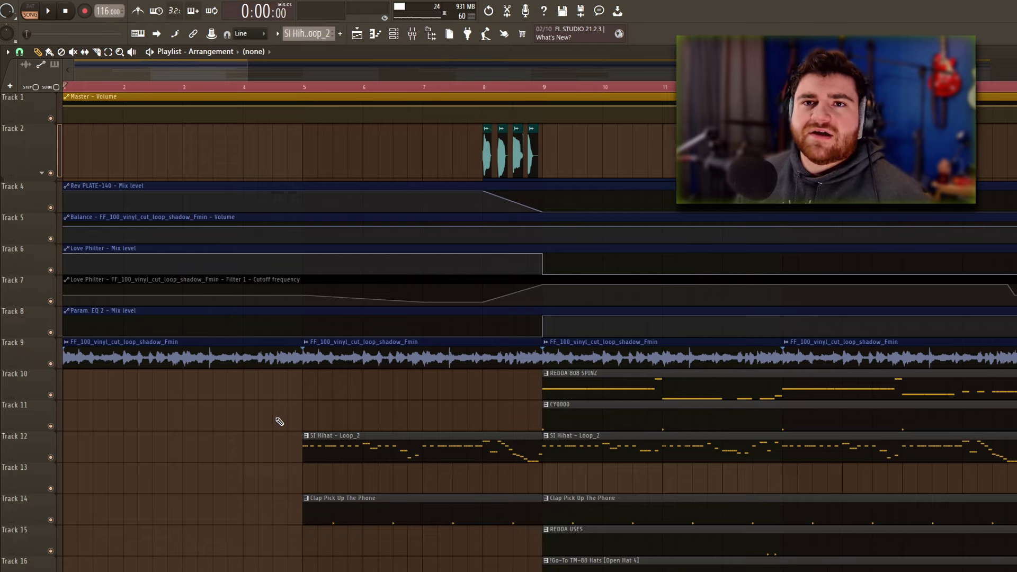
Step: Browse the 116 BPM playlist, then play the reference beat from the start
scroll(316, 422, down, 4)
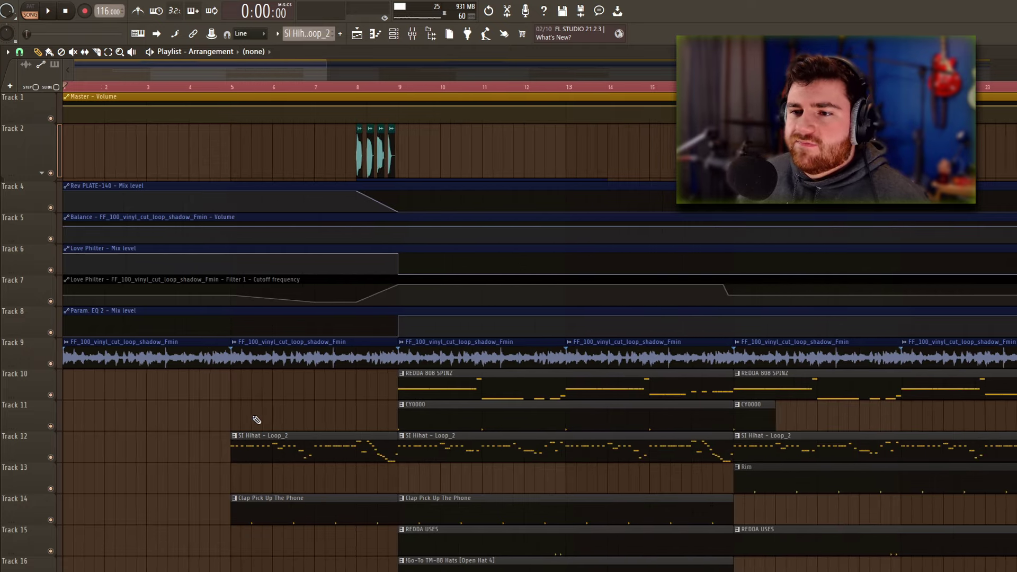
scroll(242, 367, down, 4)
scroll(294, 301, up, 2)
scroll(310, 437, up, 2)
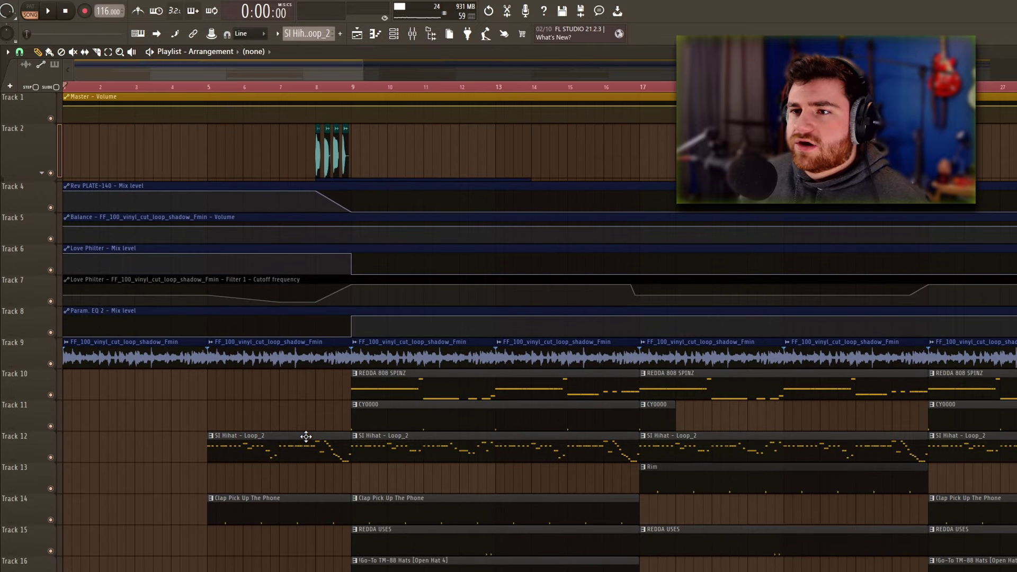
scroll(243, 385, down, 5)
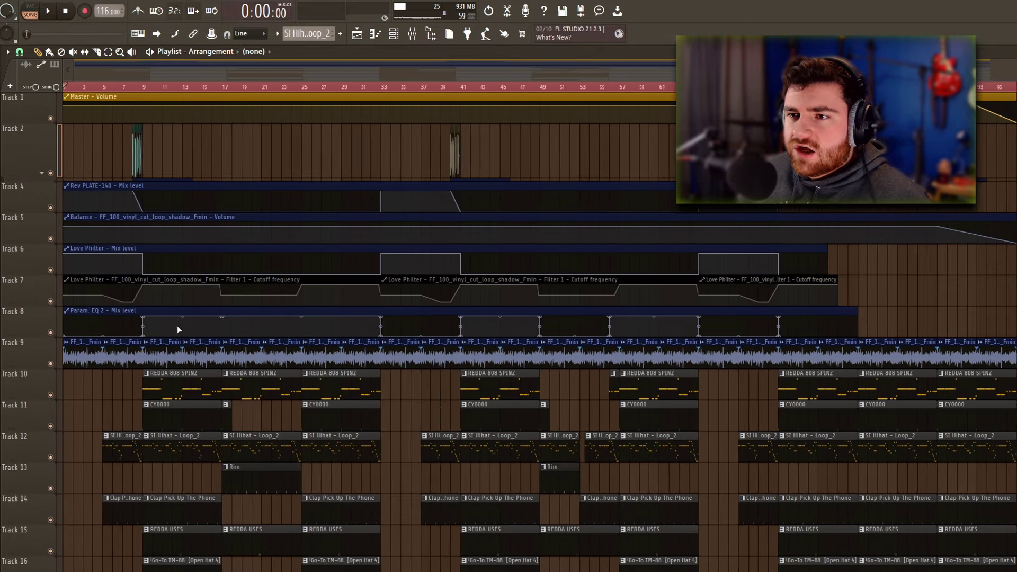
scroll(177, 325, down, 5)
scroll(154, 274, up, 5)
scroll(157, 274, up, 6)
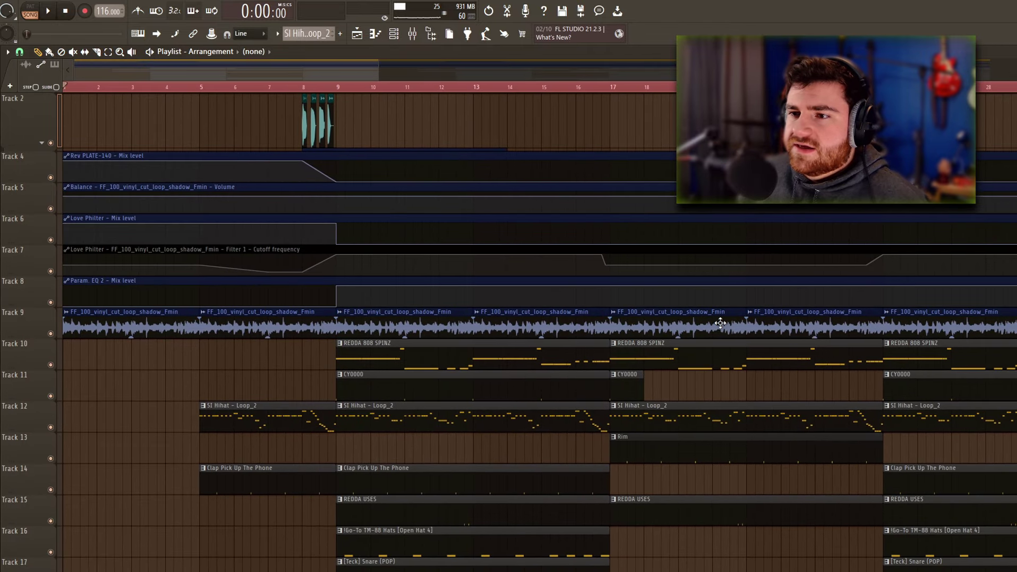
scroll(720, 323, down, 3)
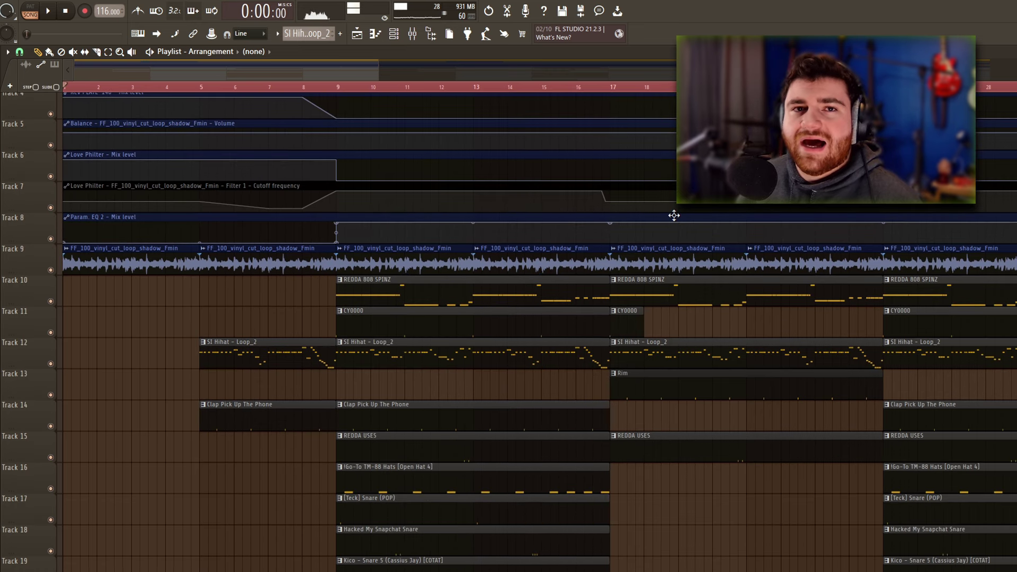
key(space)
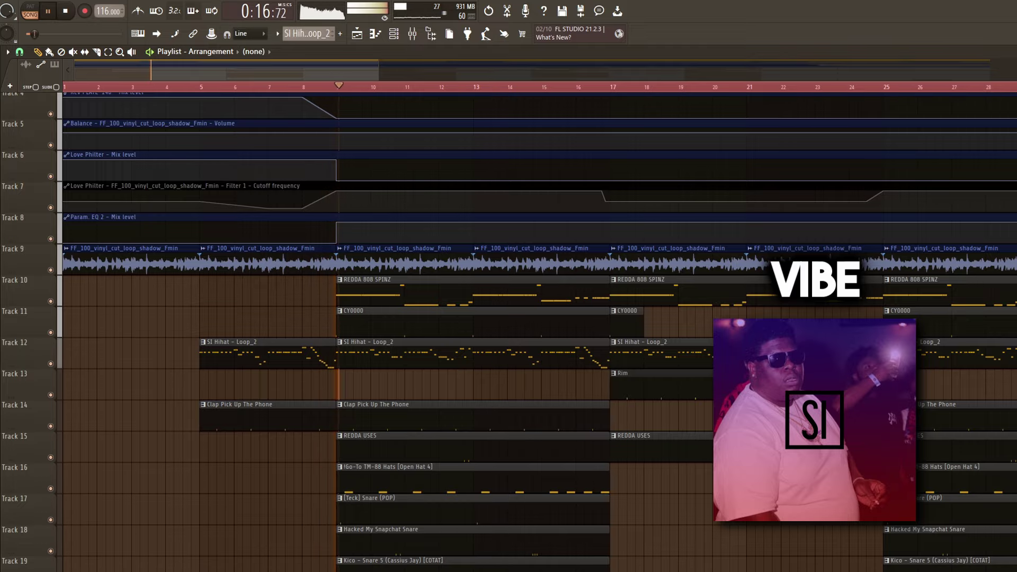
Step: Open and close the Track 7 Love Philter Cutoff frequency automation clip's settings during playback
scroll(819, 209, down, 4)
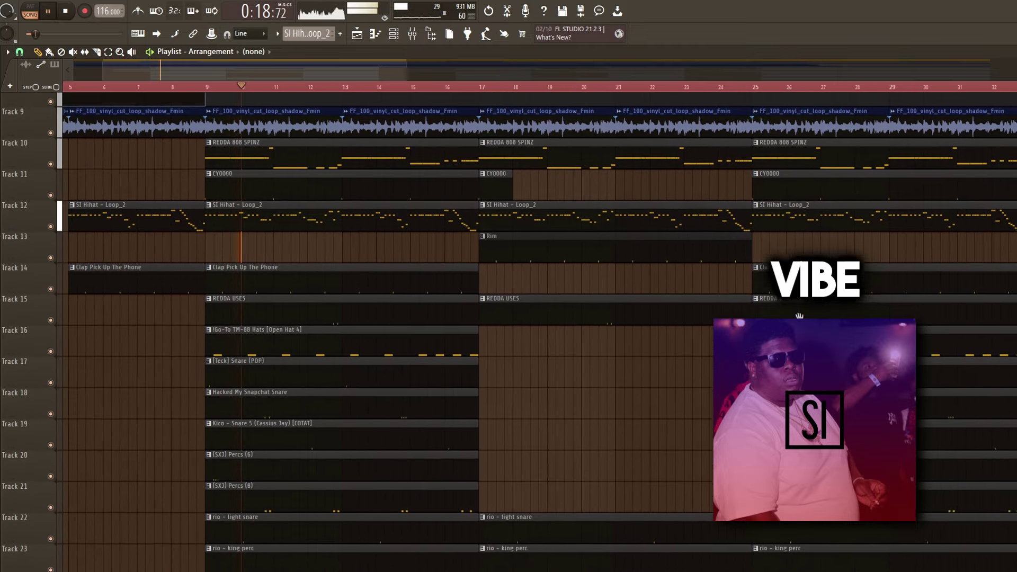
scroll(530, 328, down, 3)
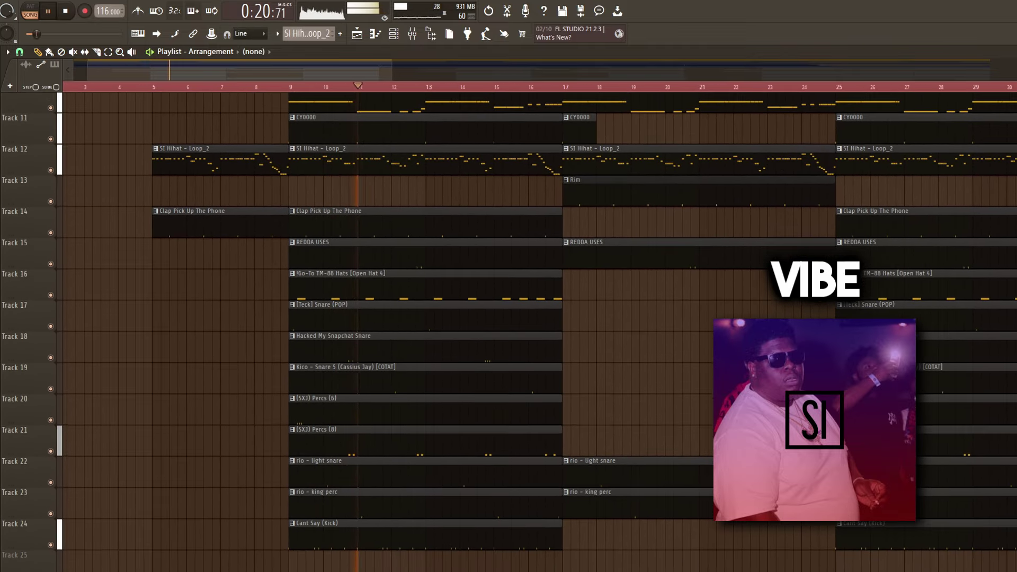
scroll(962, 344, up, 1)
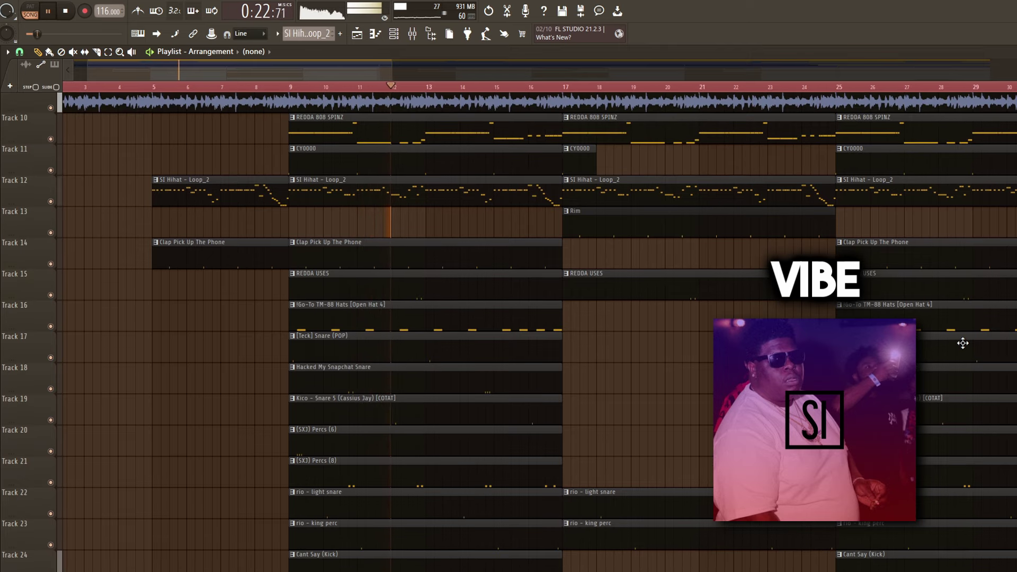
scroll(953, 341, down, 1)
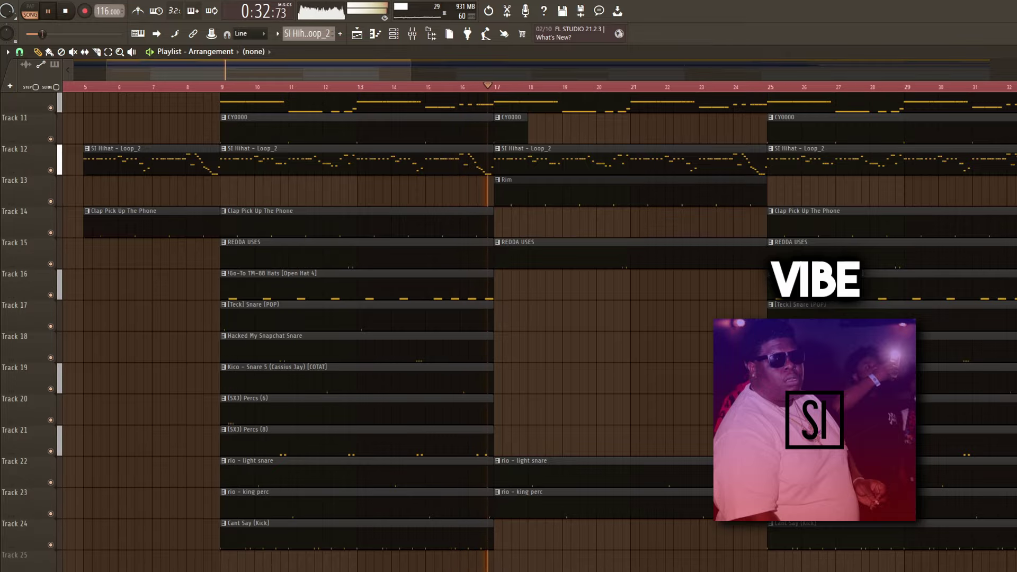
scroll(913, 211, up, 7)
scroll(913, 212, right, 4)
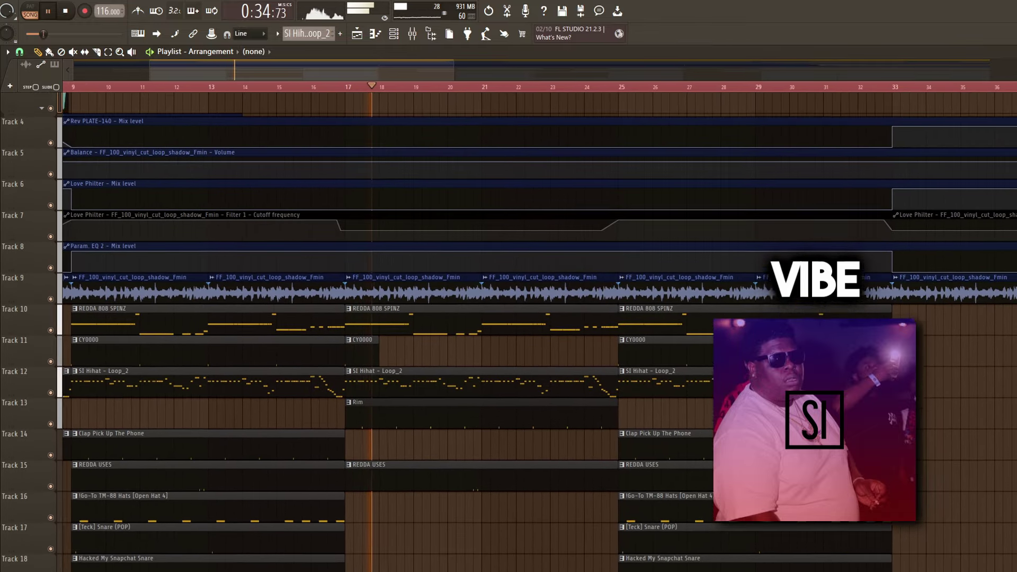
scroll(942, 397, up, 2)
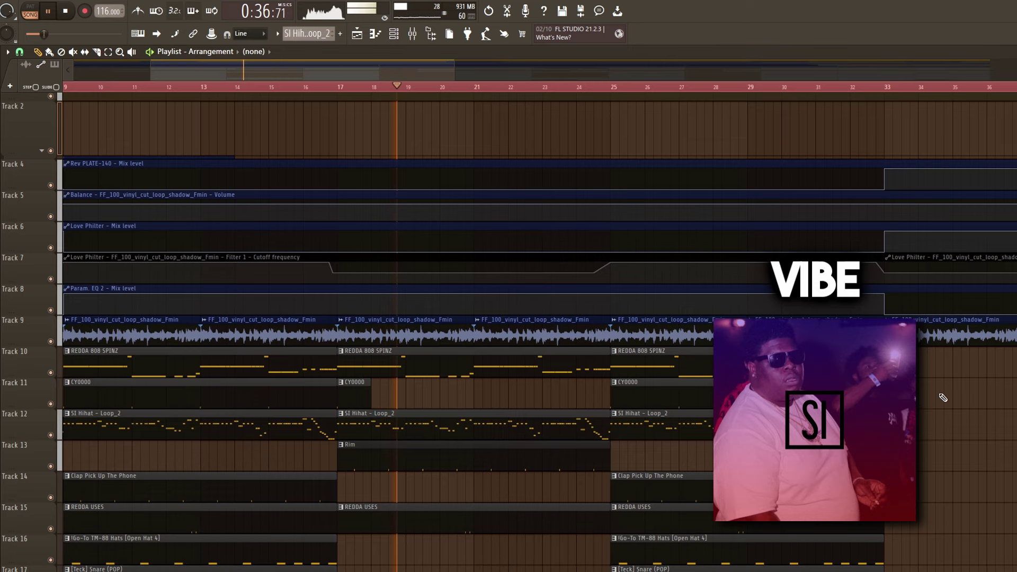
click(865, 258)
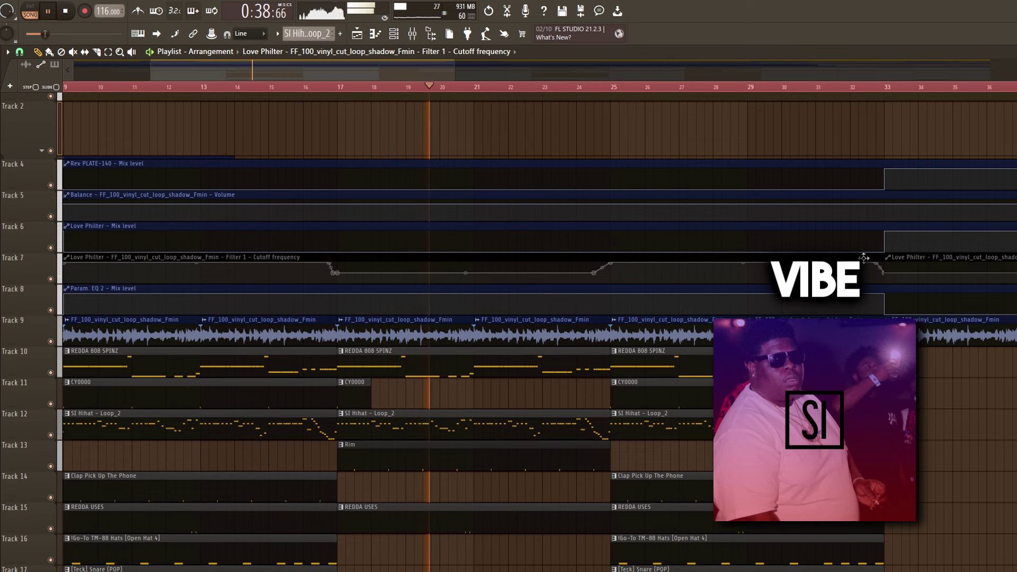
double_click(864, 258)
key(Escape)
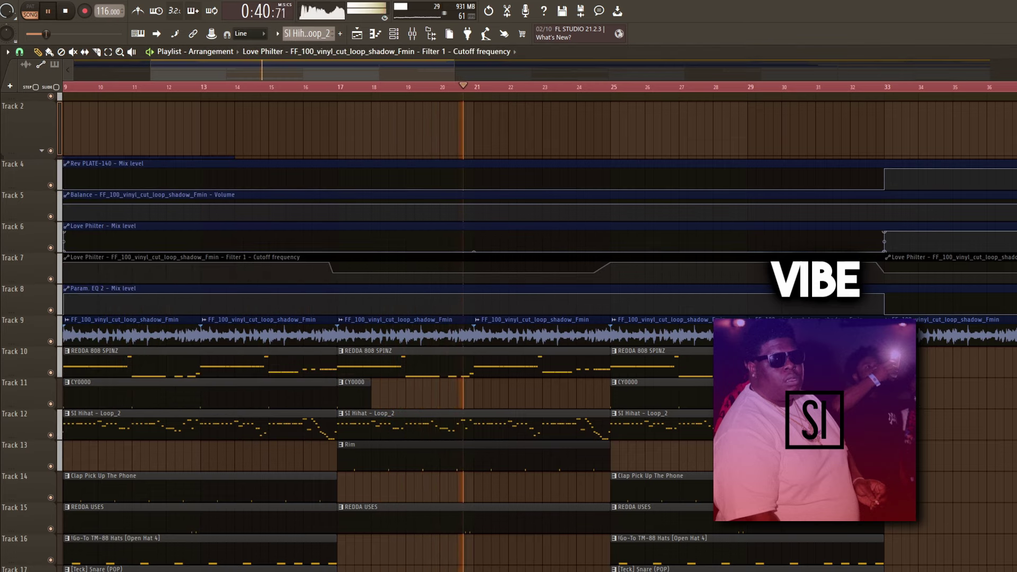
scroll(509, 317, down, 3)
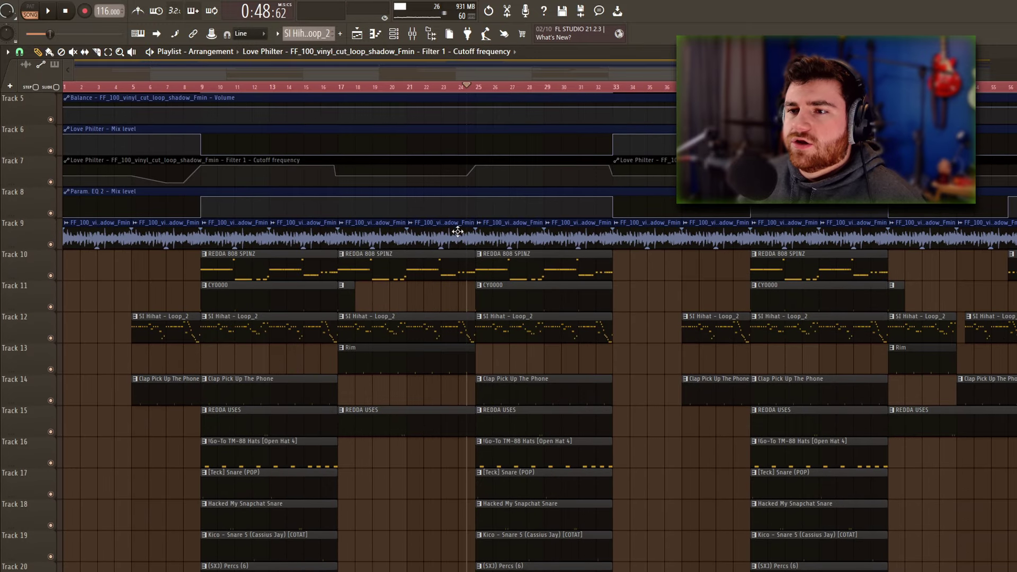
Step: After hearing the solo SI Hihat – Loop_2, unmute tracks 10 and 11 with one sweep
scroll(106, 233, down, 1)
scroll(132, 289, down, 3)
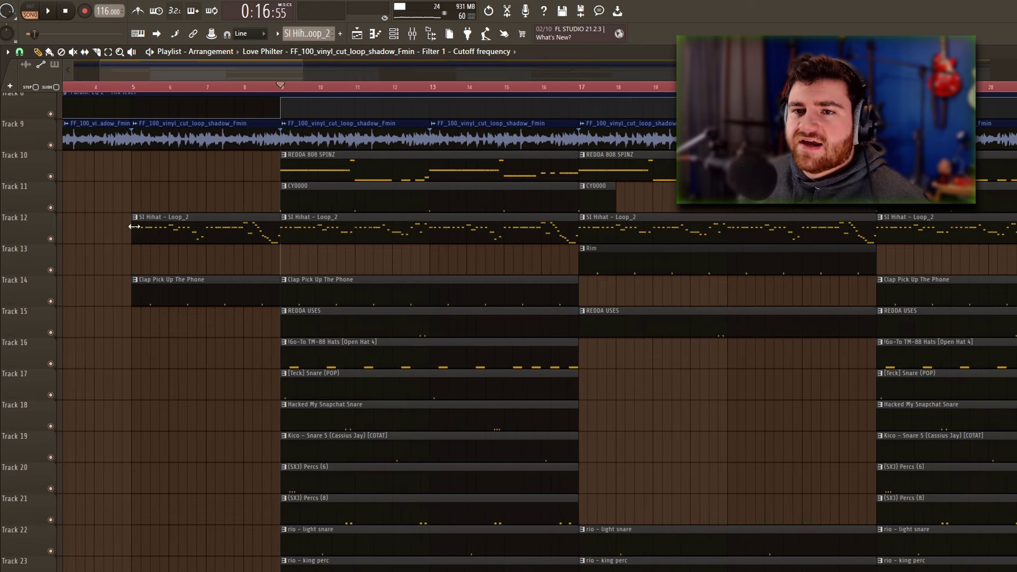
scroll(132, 226, up, 2)
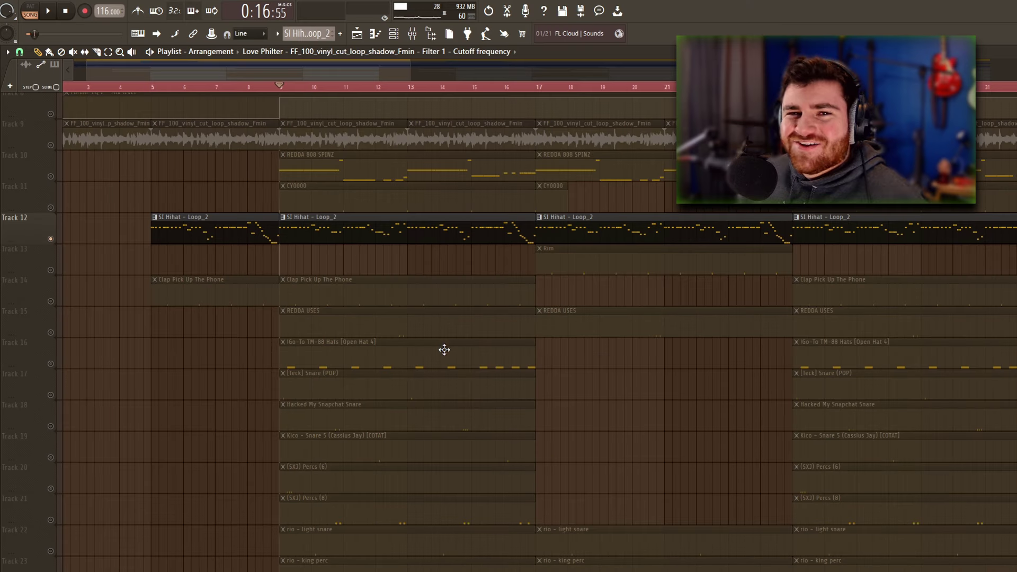
scroll(442, 348, up, 4)
scroll(572, 445, up, 3)
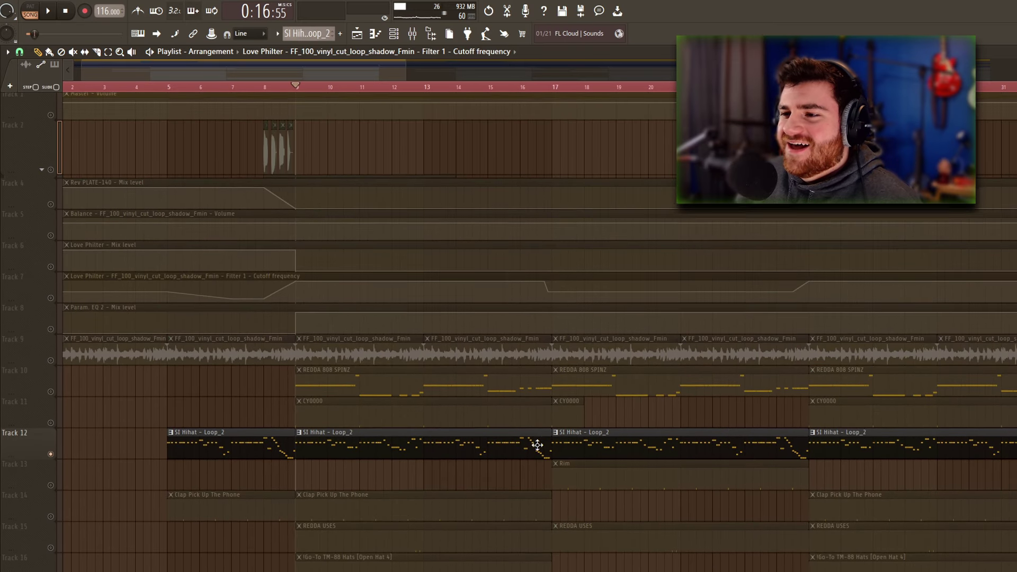
scroll(535, 445, down, 5)
scroll(53, 178, down, 2)
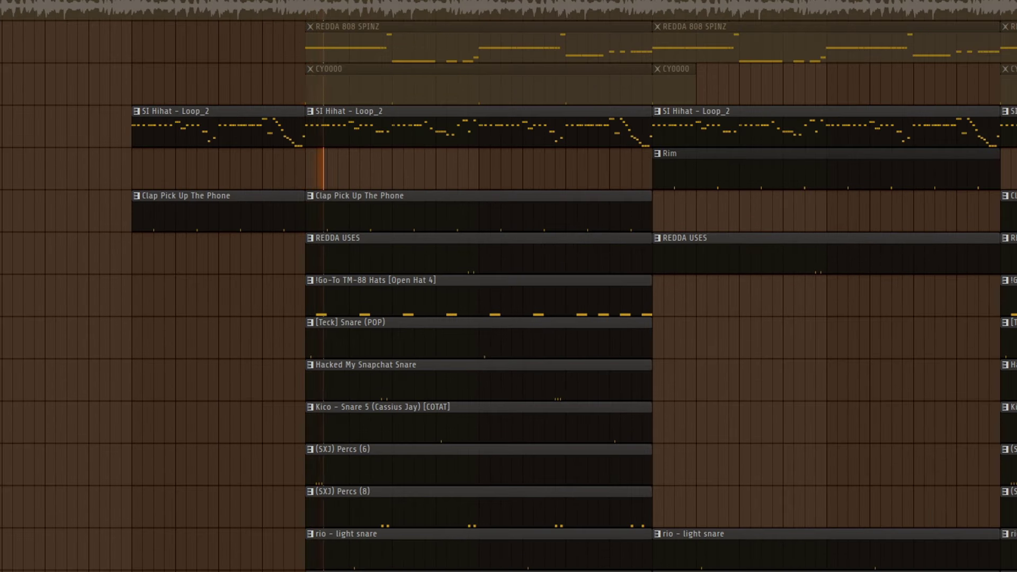
scroll(509, 286, down, 2)
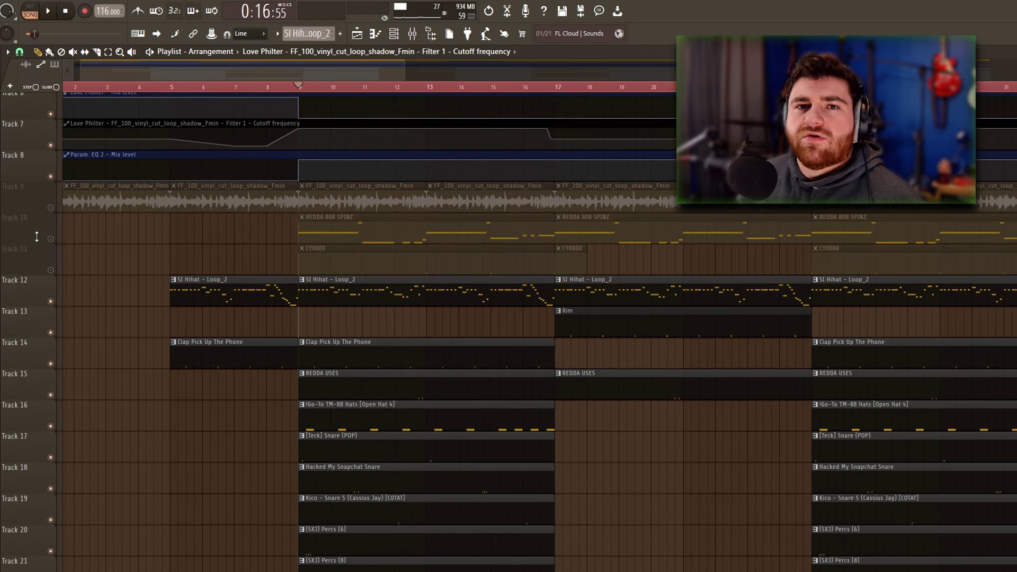
drag(51, 270, 51, 238)
Step: Scroll through the restored arrangement while the full drum section plays
scroll(289, 264, up, 2)
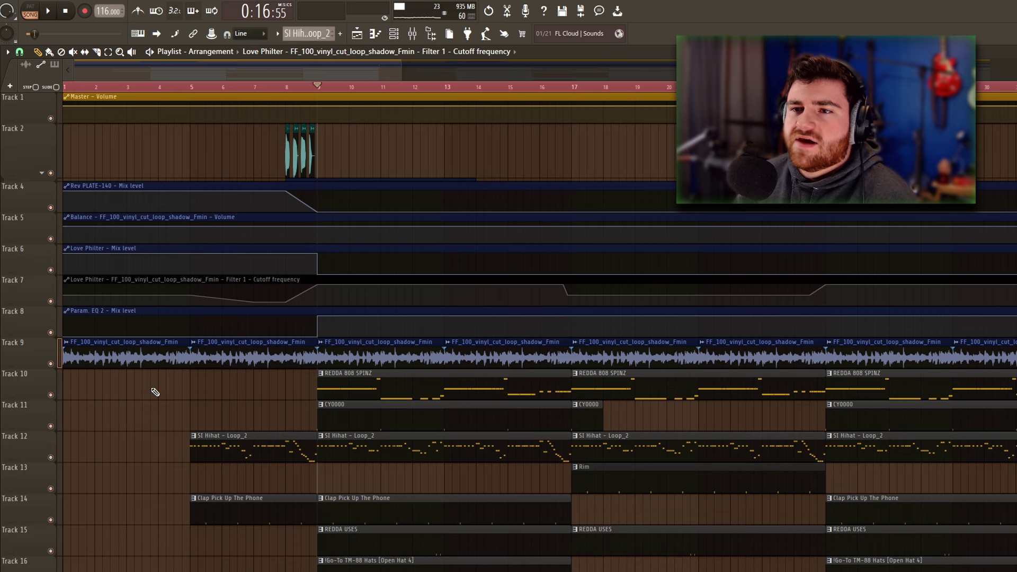
scroll(274, 372, up, 3)
scroll(392, 352, down, 4)
scroll(396, 370, up, 1)
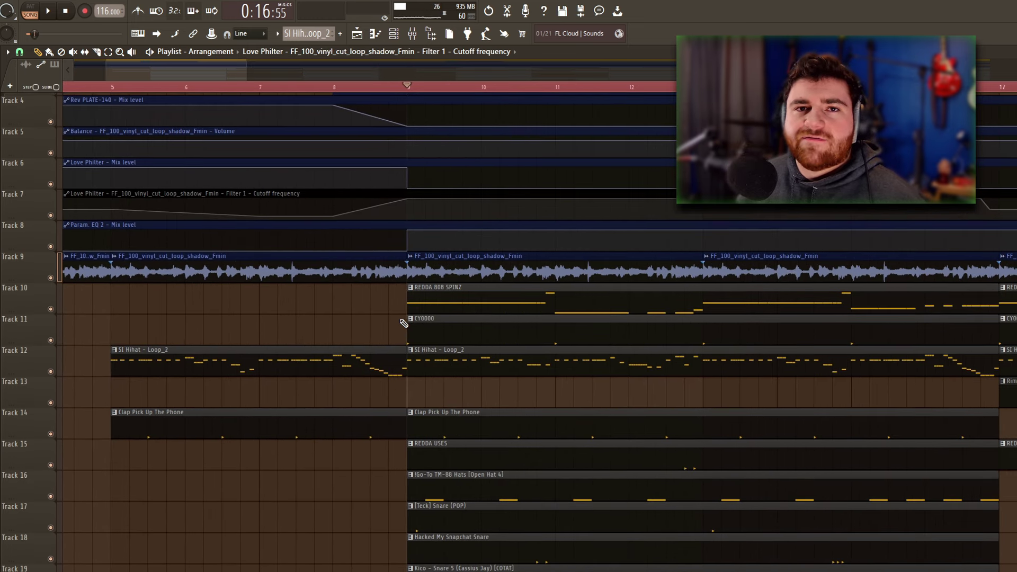
scroll(424, 318, down, 5)
scroll(342, 303, right, 2)
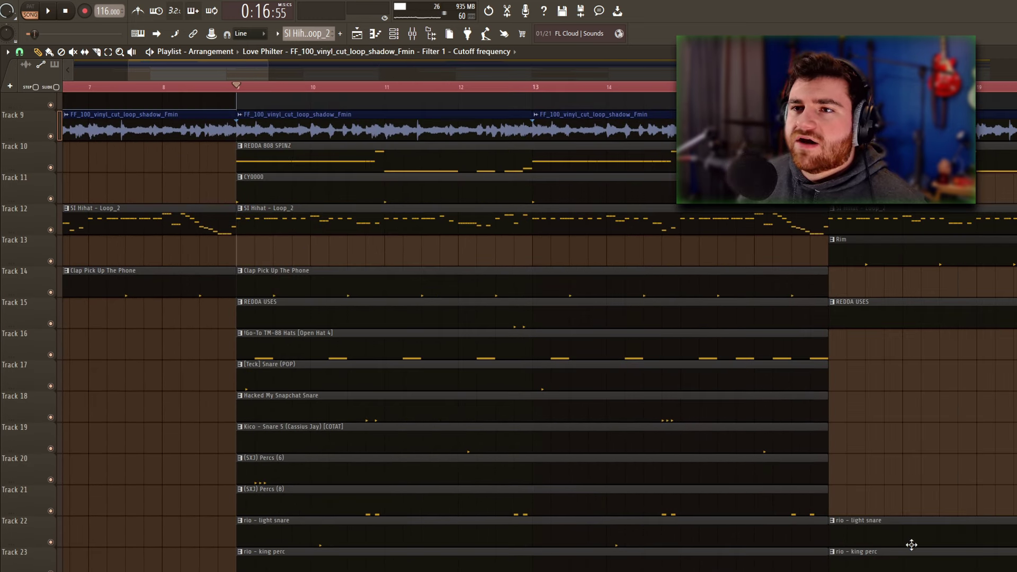
scroll(911, 530, down, 1)
scroll(922, 477, right, 1)
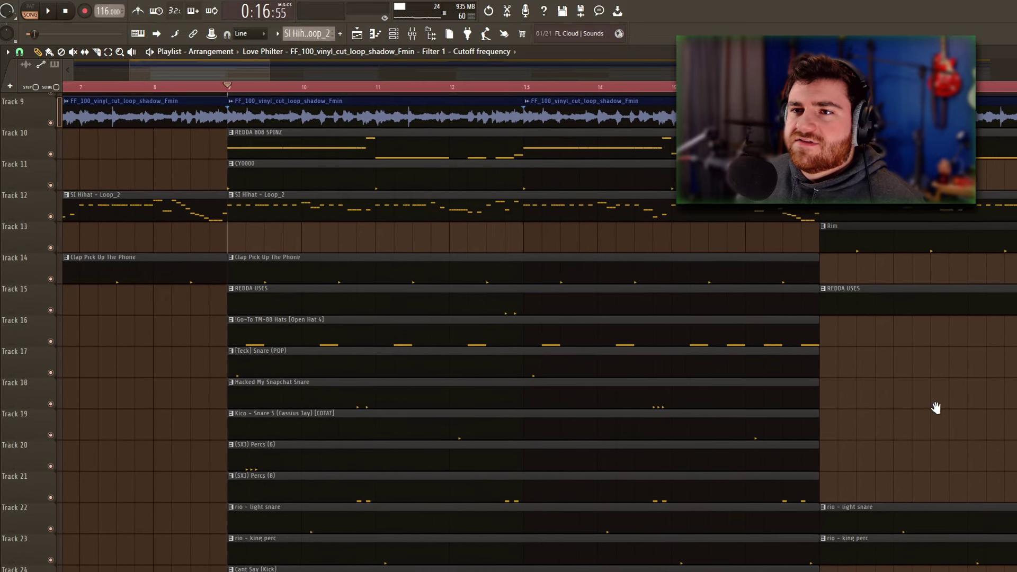
scroll(935, 408, down, 1)
scroll(914, 402, right, 2)
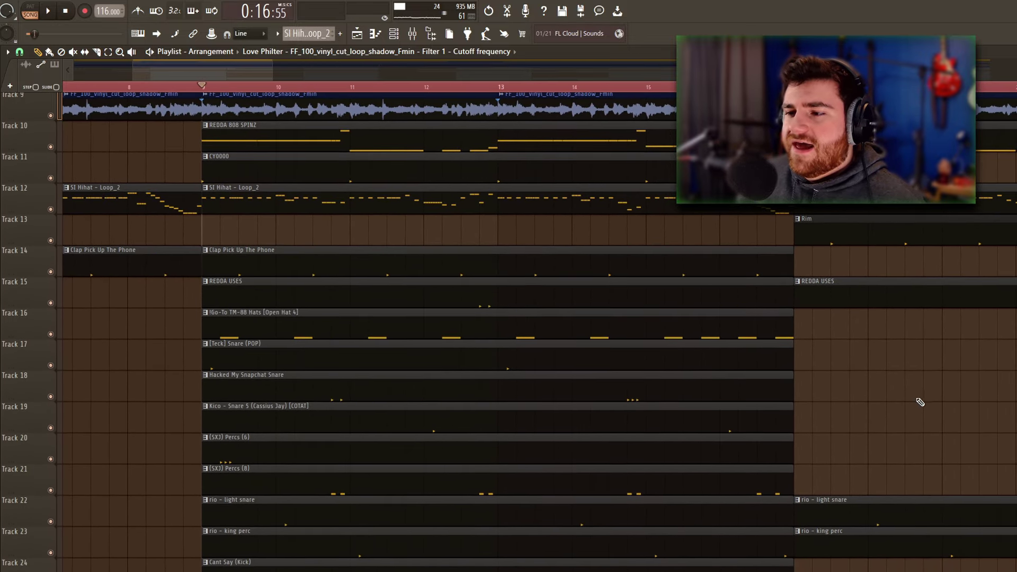
scroll(921, 402, down, 1)
scroll(932, 413, up, 2)
scroll(939, 409, down, 3)
scroll(942, 424, down, 2)
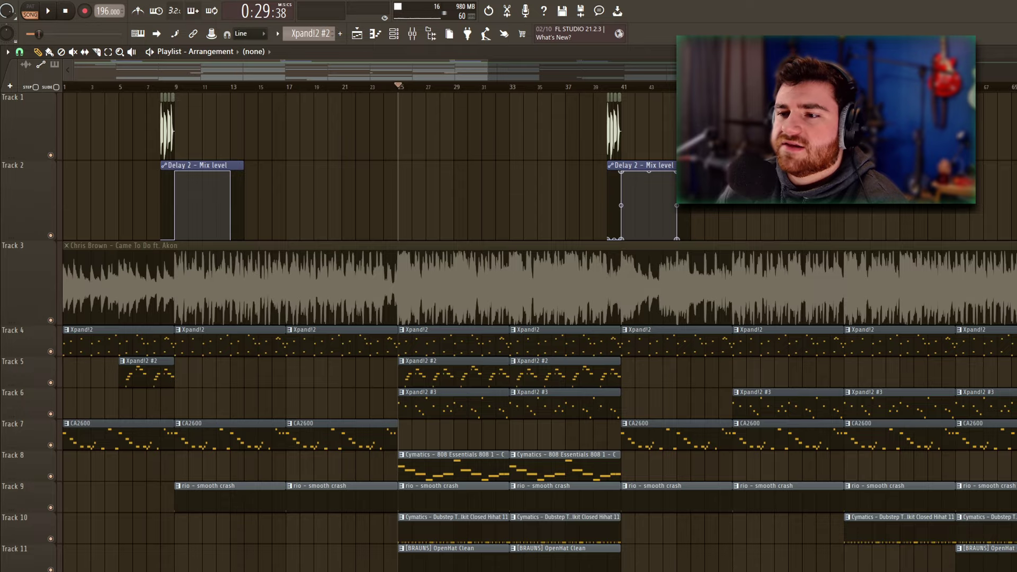
Step: Zoom and scroll around the Chris Brown–sampled project's playlist arrangement
scroll(193, 401, up, 3)
scroll(74, 288, left, 3)
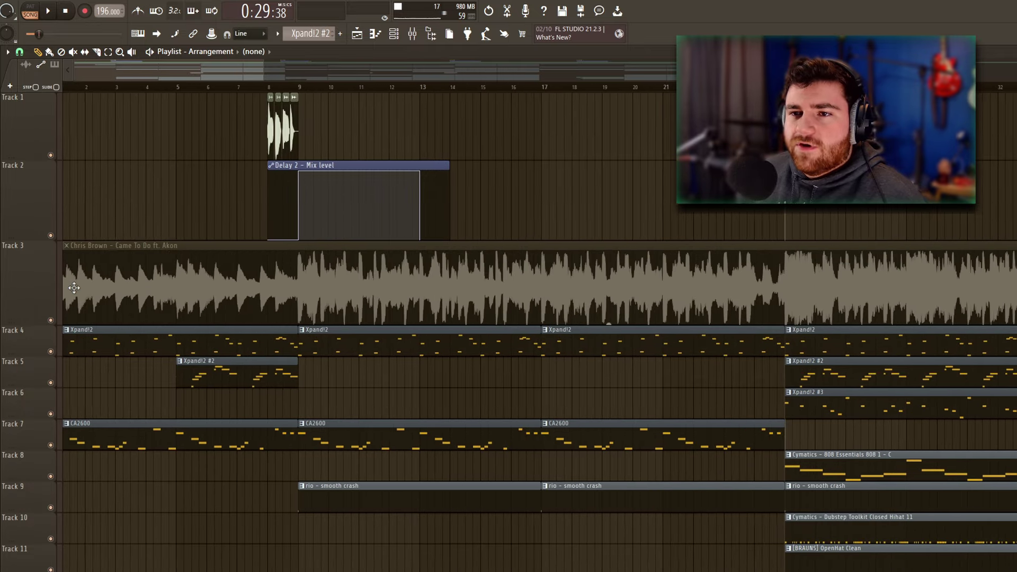
scroll(74, 287, up, 2)
scroll(175, 270, down, 1)
scroll(375, 249, down, 1)
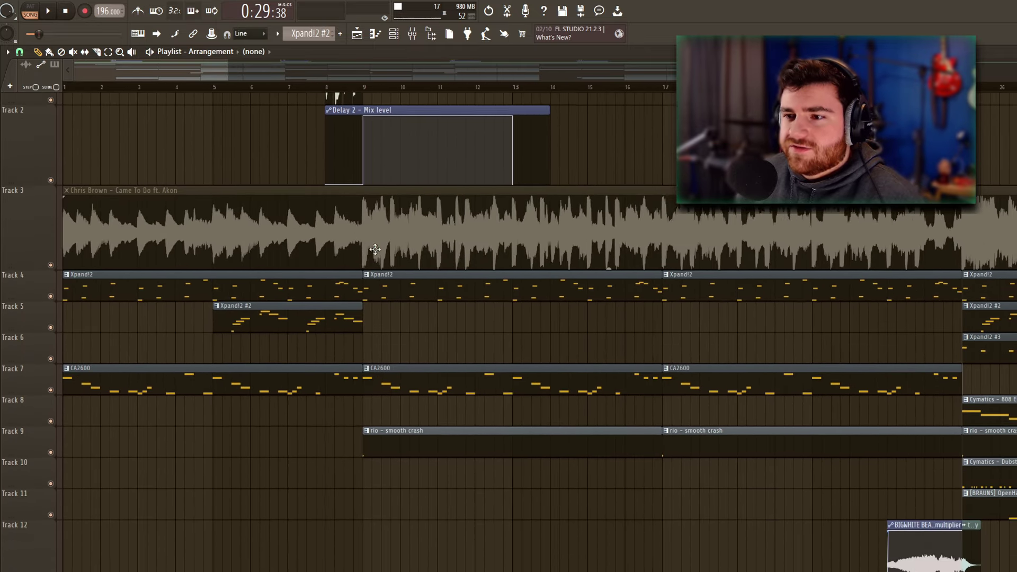
scroll(375, 249, down, 1)
scroll(522, 363, up, 2)
scroll(592, 274, down, 2)
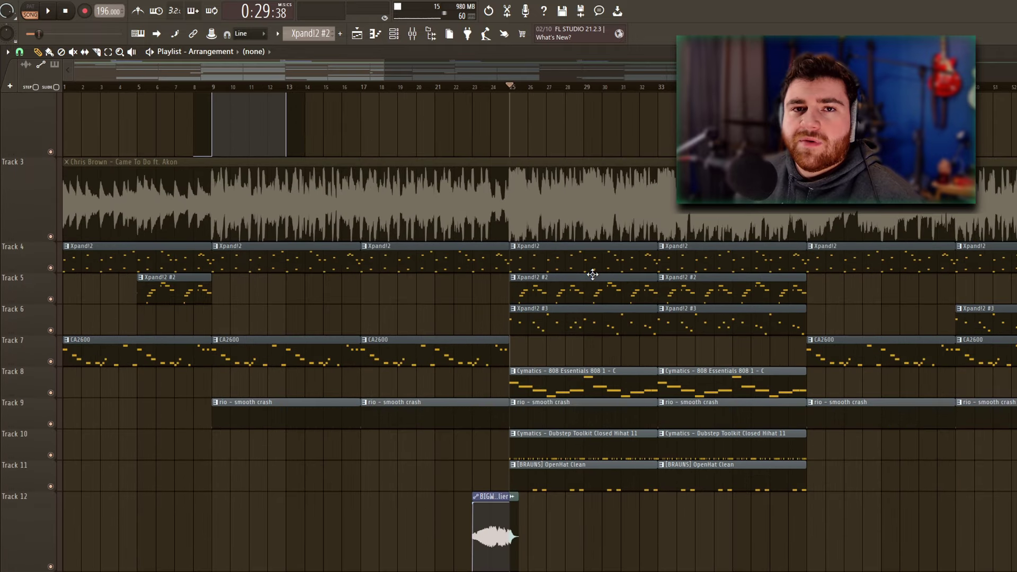
scroll(640, 391, down, 3)
scroll(503, 377, down, 2)
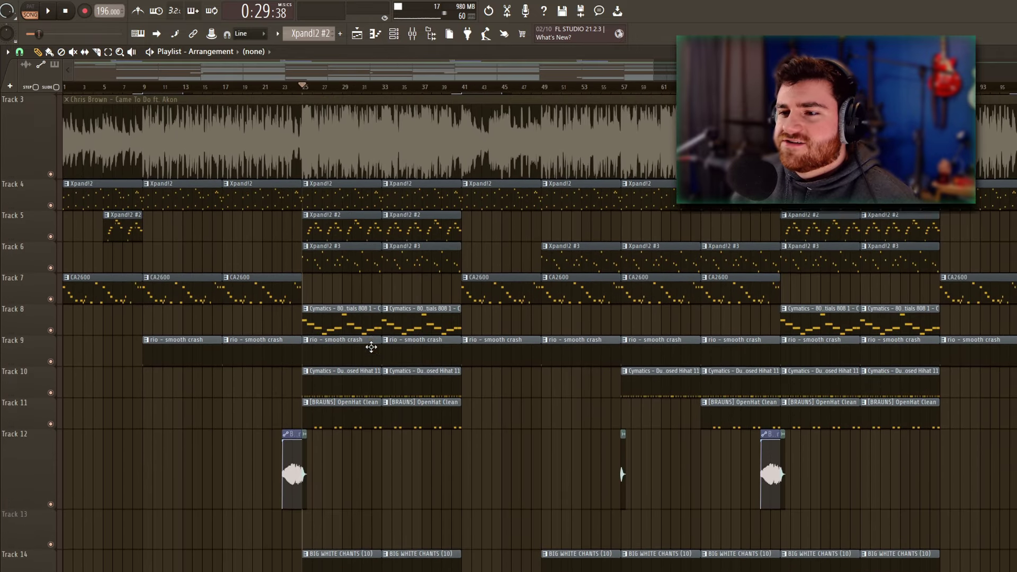
Step: Finish browsing the playlist and rewind playback to the start of the song
scroll(330, 275, up, 1)
scroll(272, 221, up, 4)
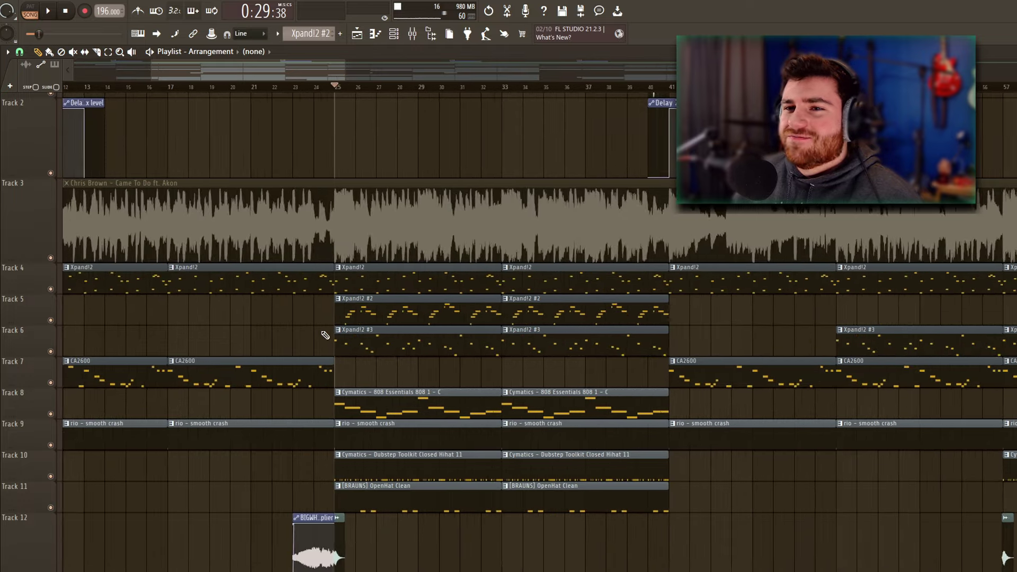
scroll(454, 404, down, 5)
scroll(436, 392, up, 5)
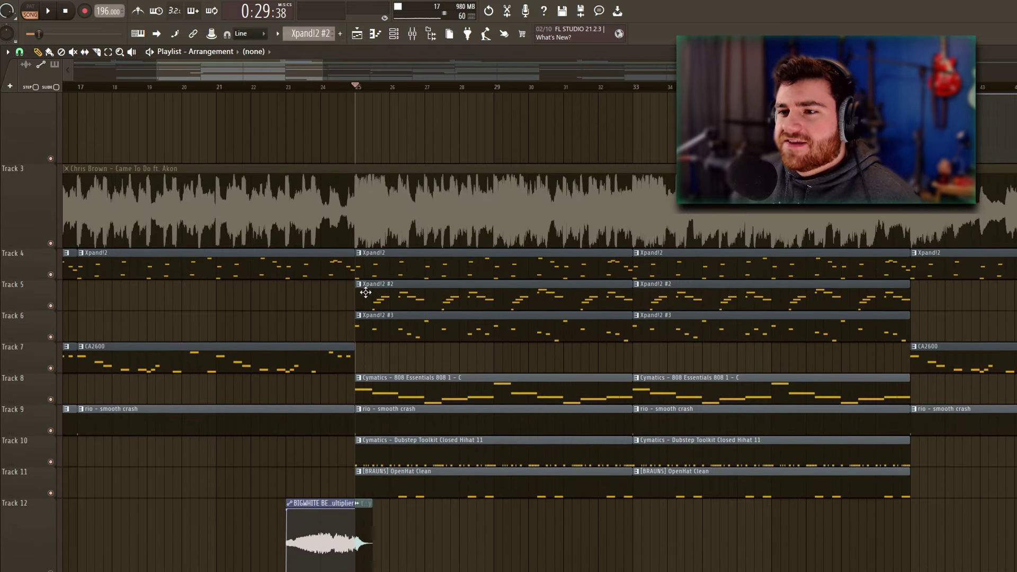
scroll(692, 360, down, 3)
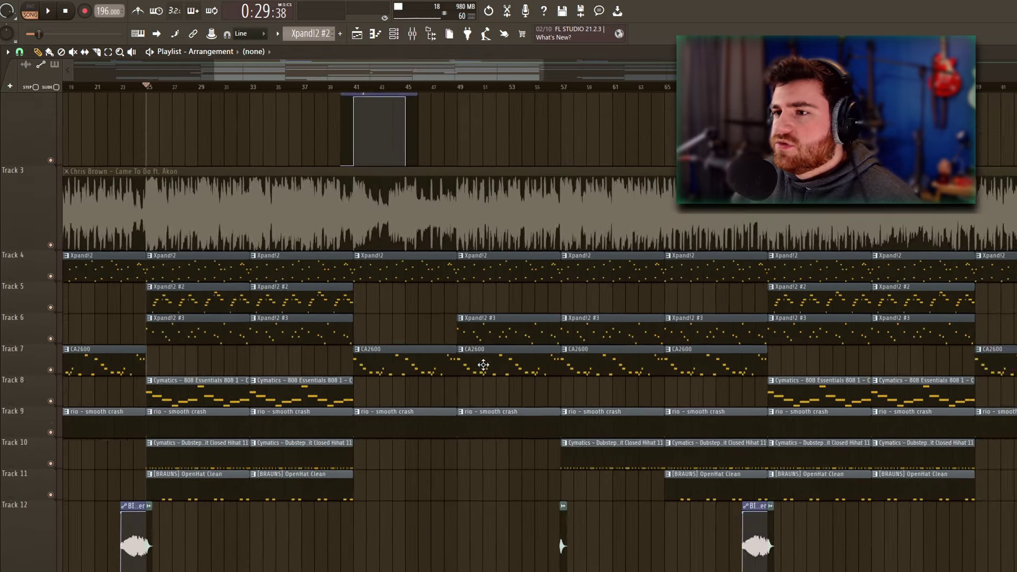
scroll(561, 291, left, 5)
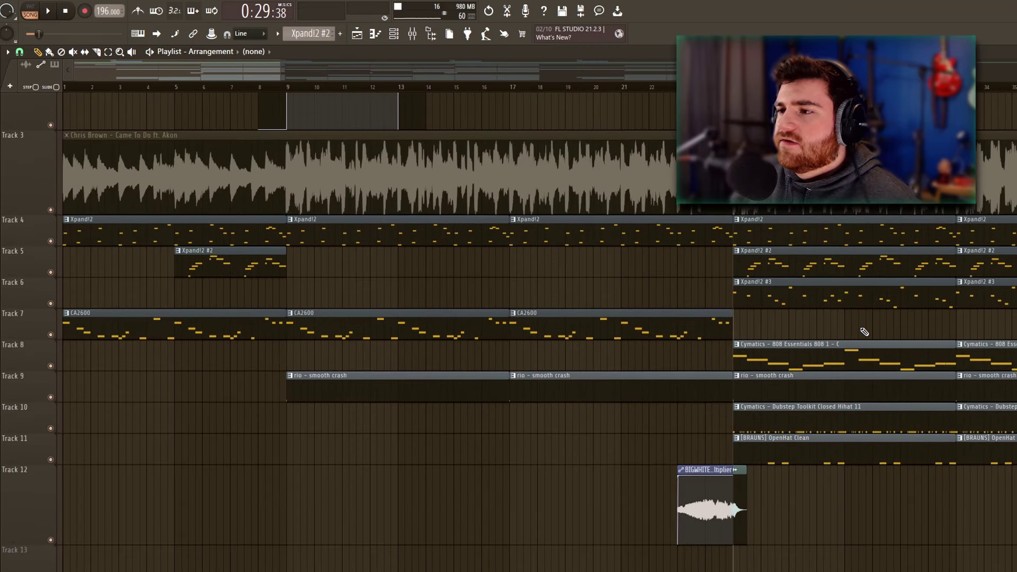
scroll(637, 359, up, 2)
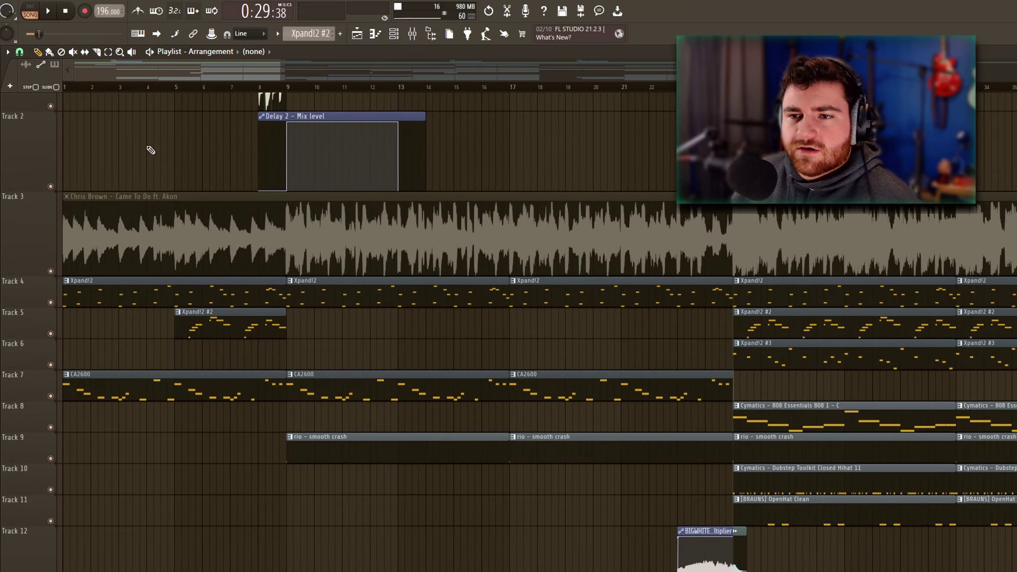
scroll(435, 354, up, 1)
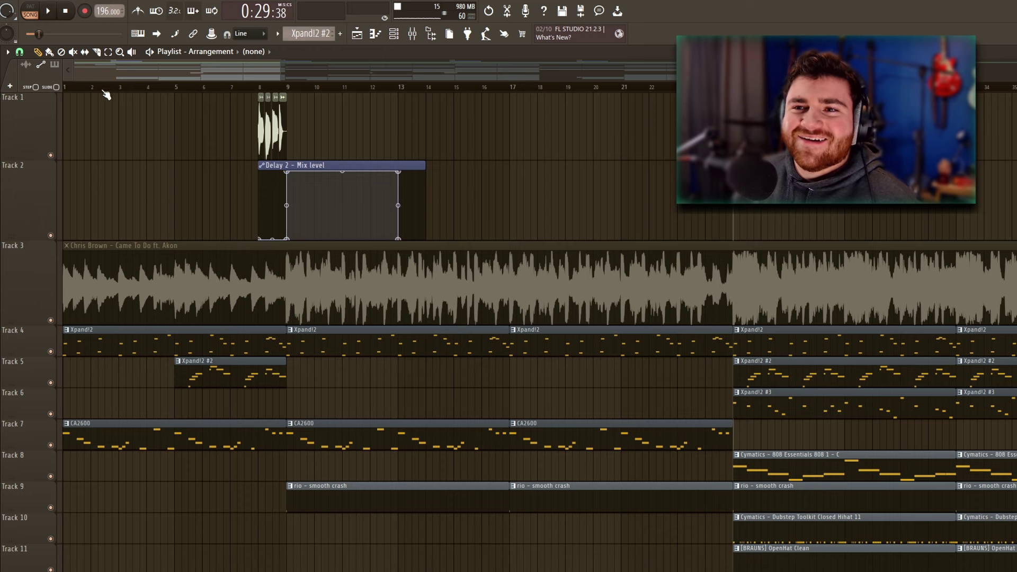
click(70, 87)
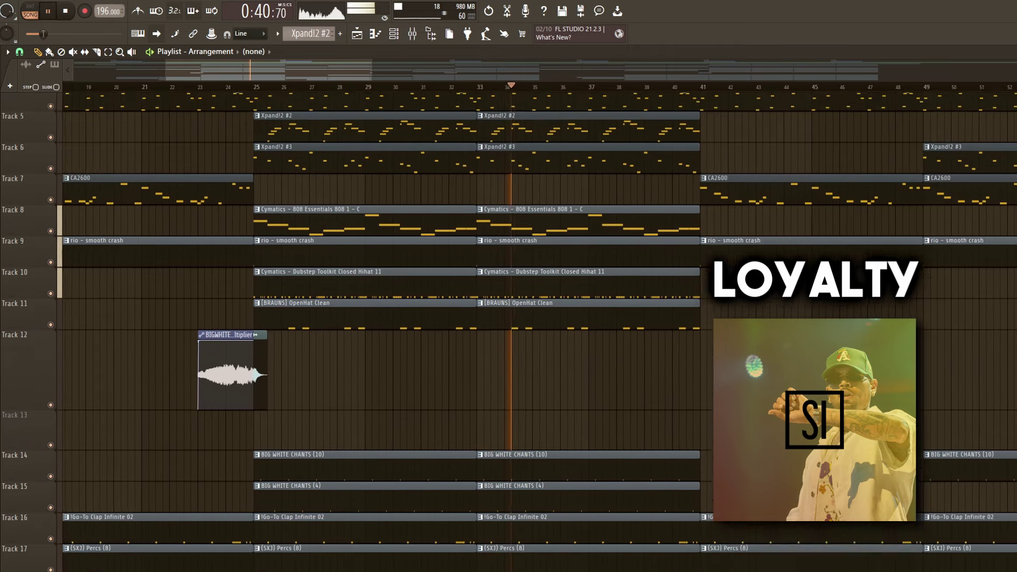
Step: Scroll the playlist while the beat plays from bar 1
scroll(529, 318, up, 5)
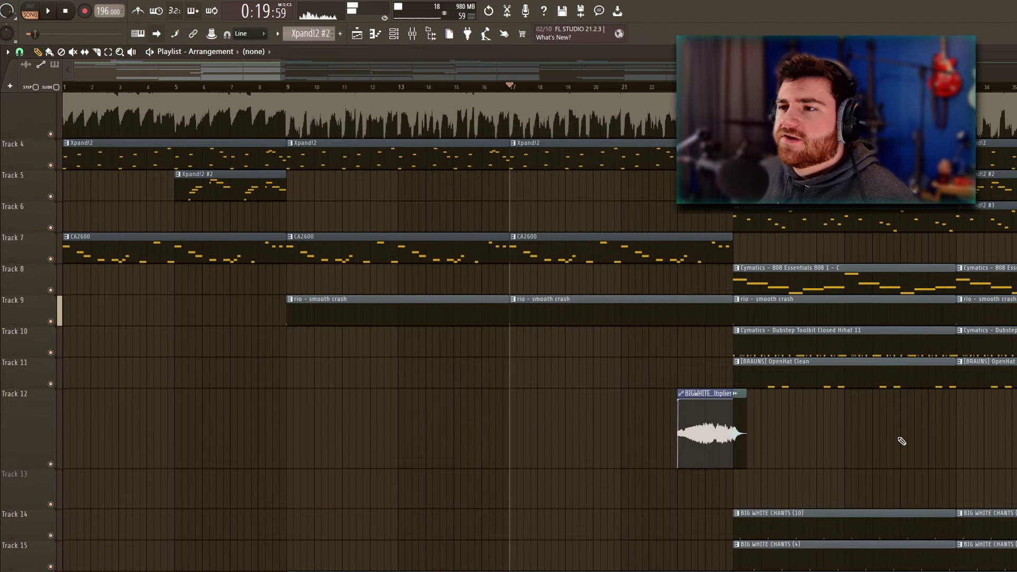
scroll(897, 429, up, 3)
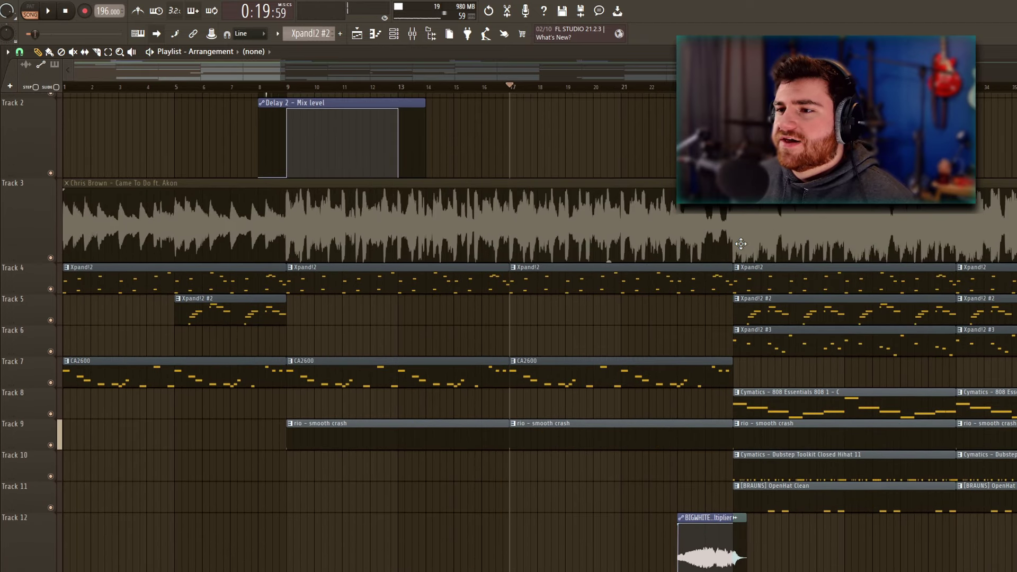
Step: Play from bar 25 with track 6 soloed and tracks 5 and 4 re-enabled
scroll(529, 187, right, 3)
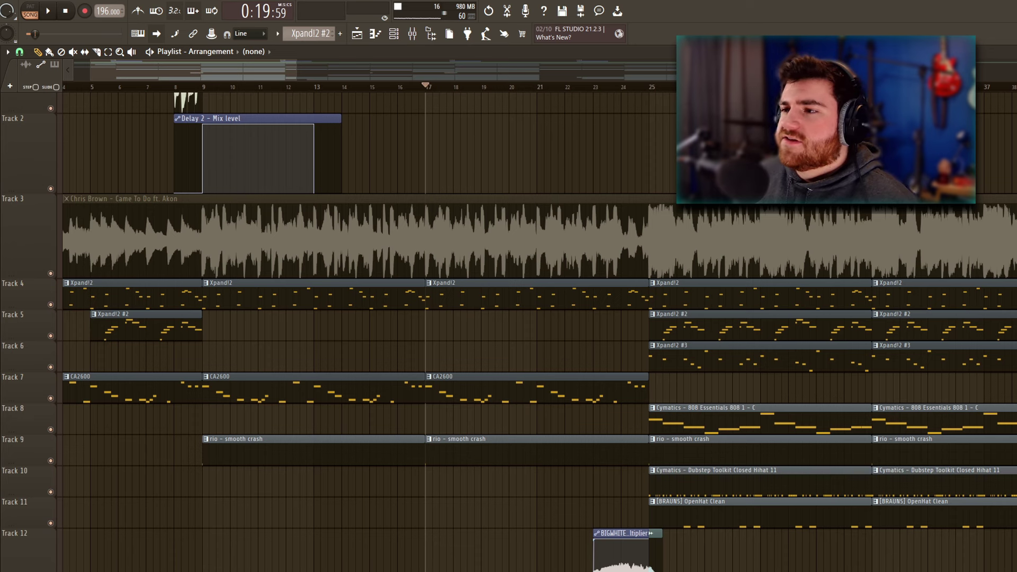
scroll(517, 156, right, 3)
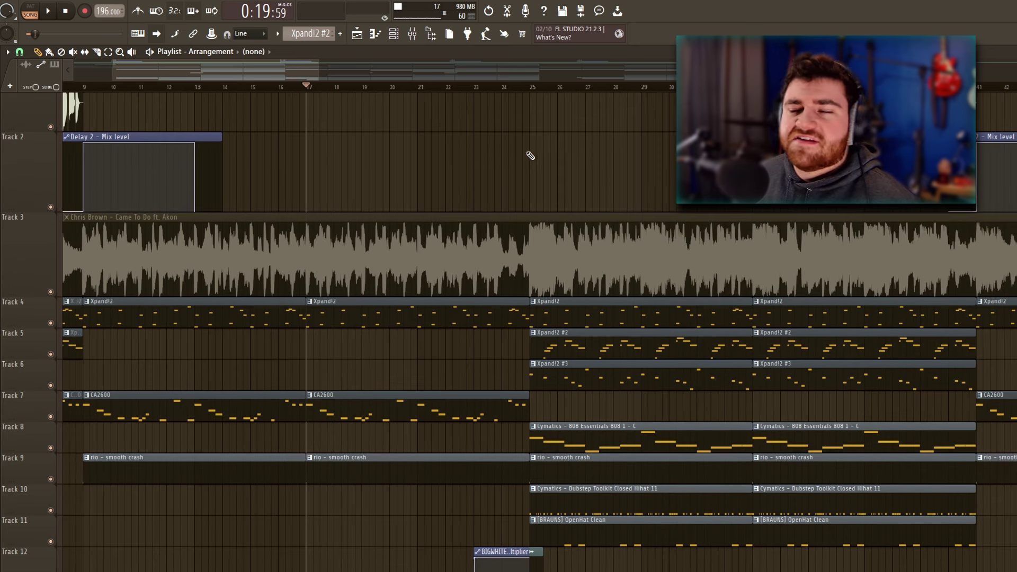
click(530, 87)
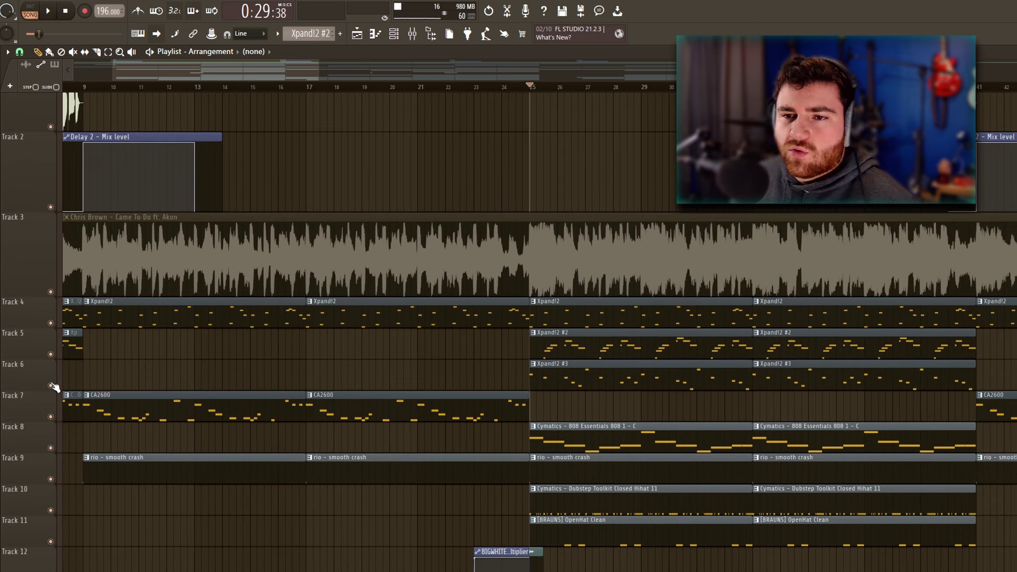
ctrl+click(50, 385)
click(51, 354)
click(51, 323)
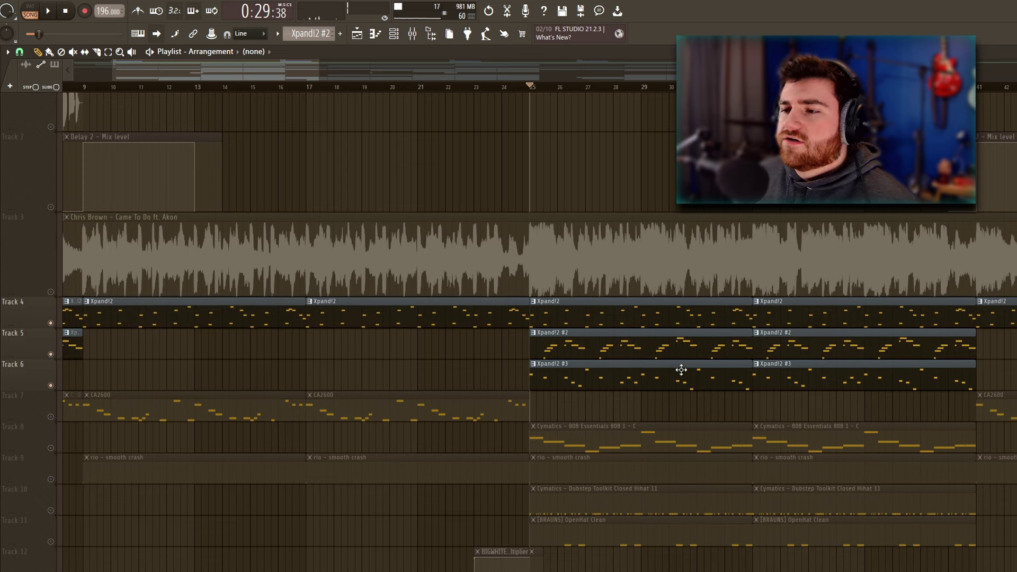
key(space)
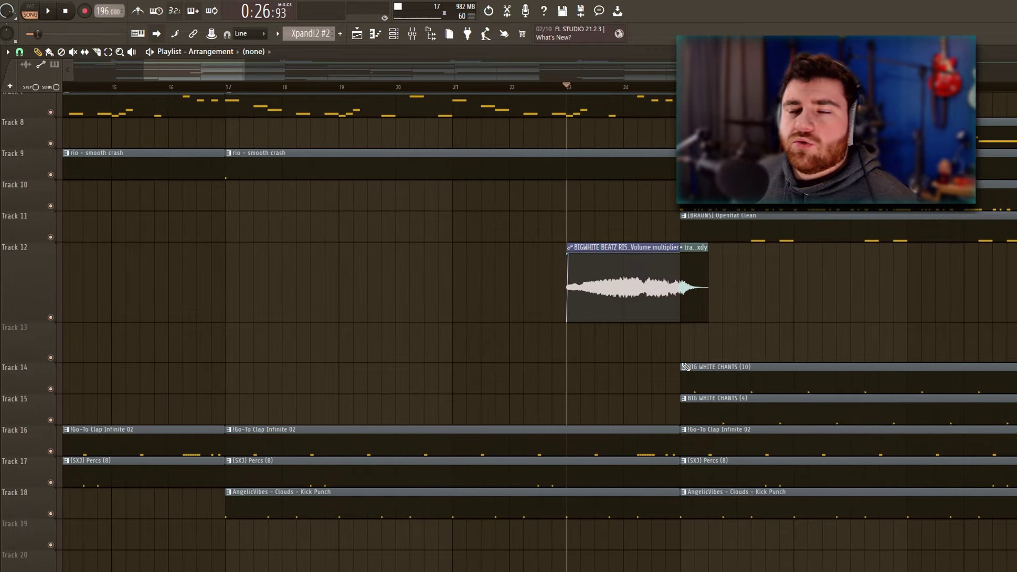
Step: Solo and play the BIGWHITE BEATZ RISES riser on track 12, then mute it
scroll(609, 324, down, 3)
scroll(529, 339, up, 5)
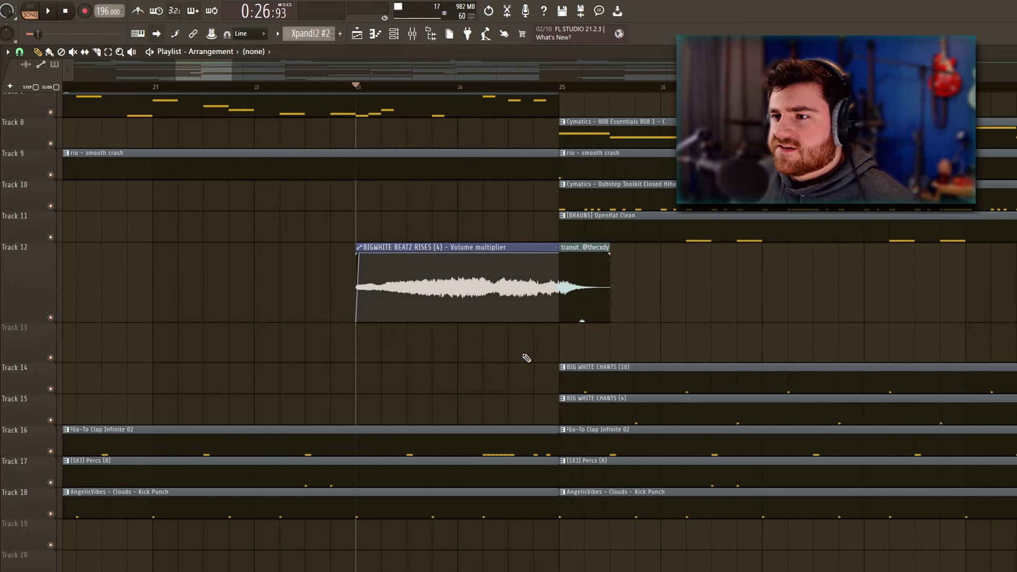
right_click(51, 318)
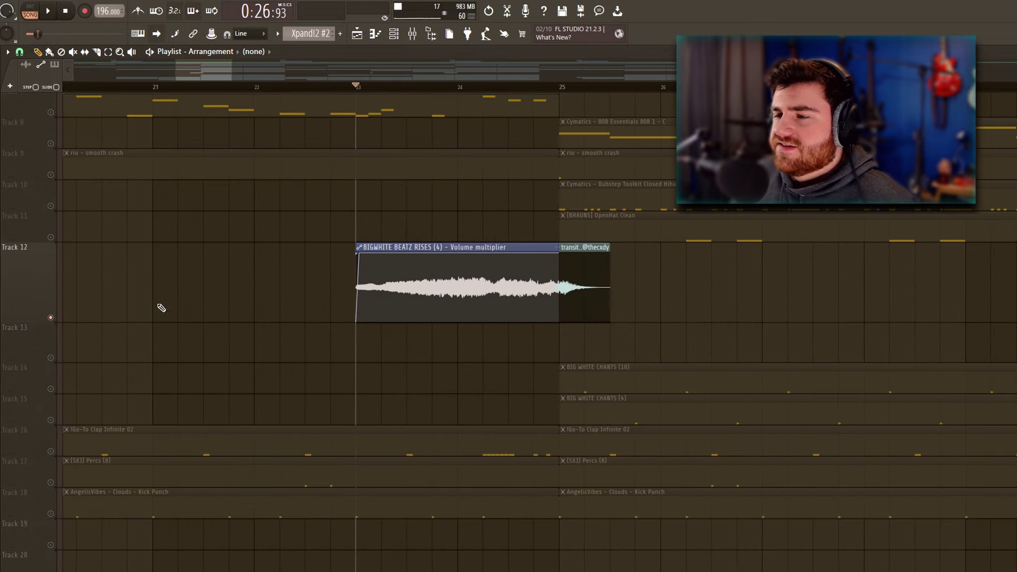
key(space)
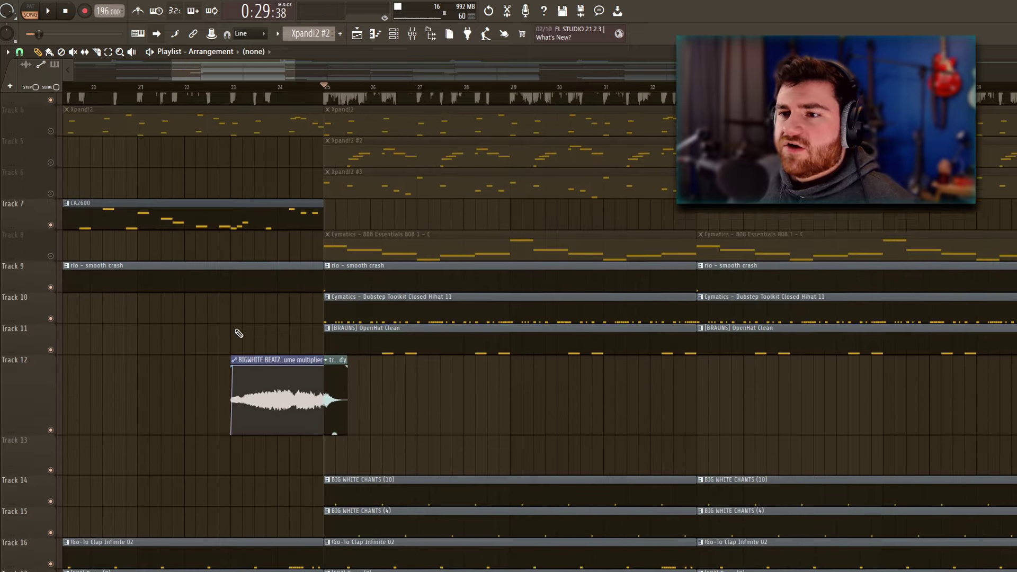
scroll(58, 474, up, 2)
click(51, 473)
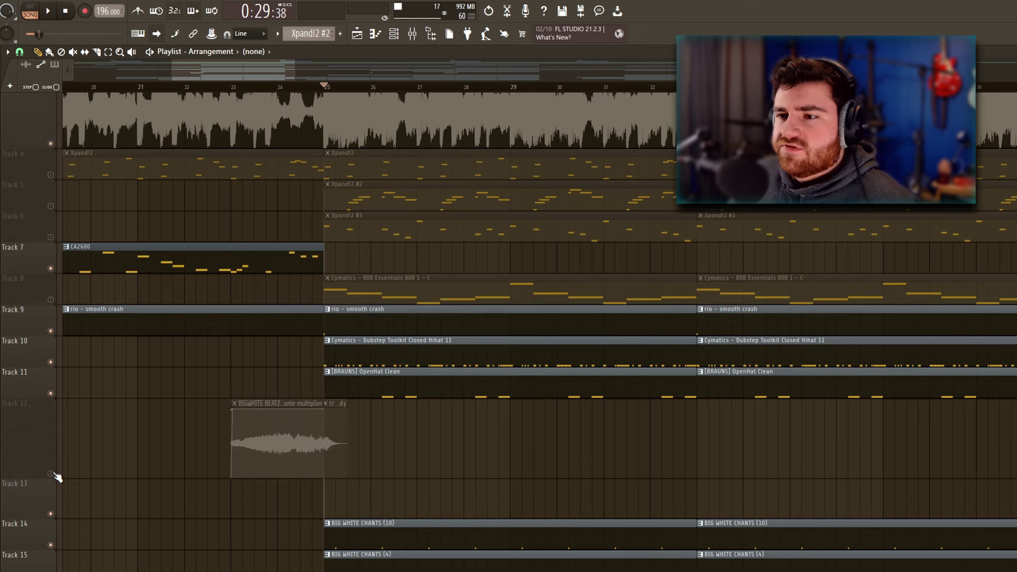
scroll(404, 245, down, 4)
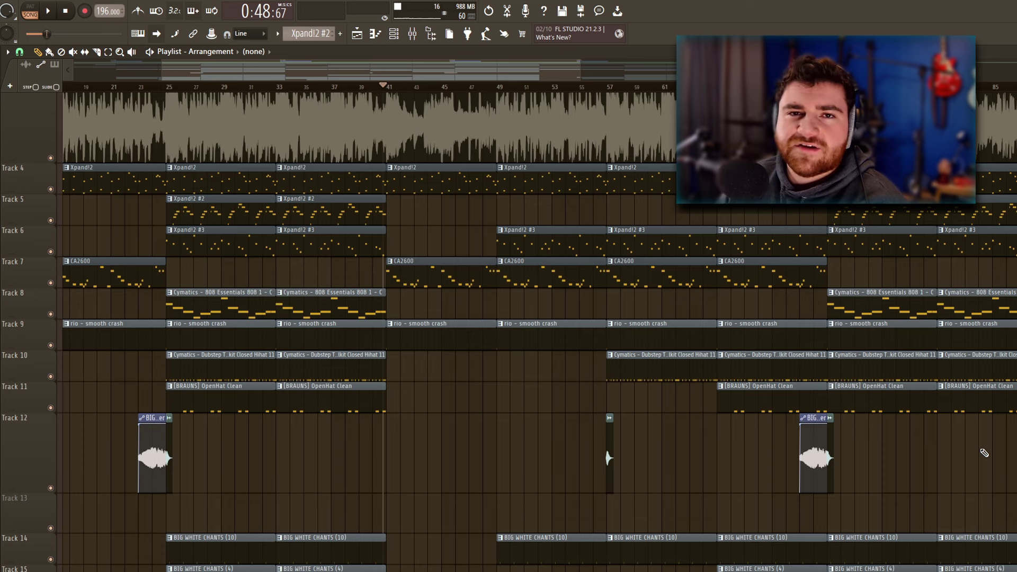
scroll(405, 354, up, 3)
scroll(405, 354, left, 4)
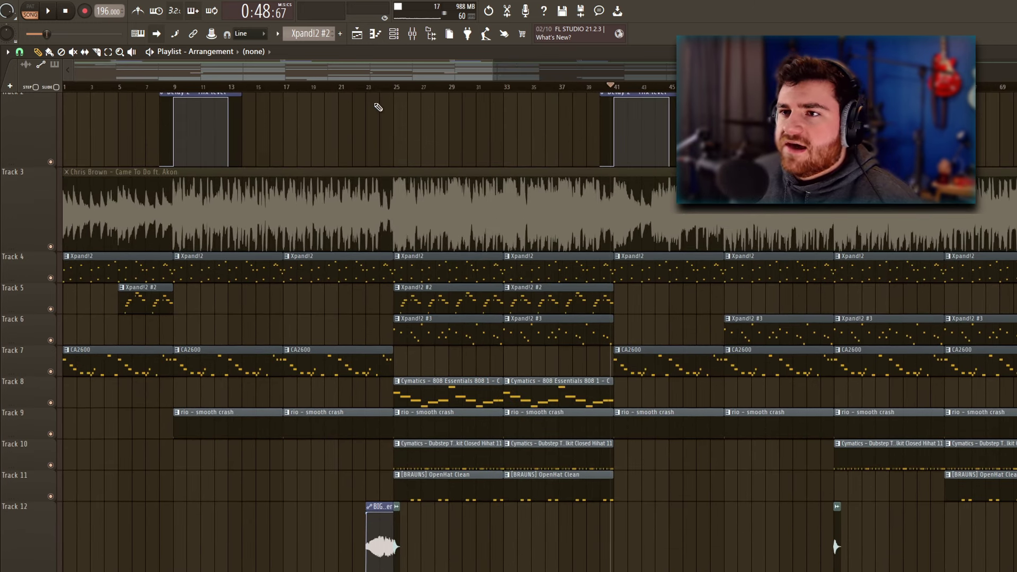
click(267, 89)
scroll(213, 258, down, 2)
scroll(184, 380, down, 3)
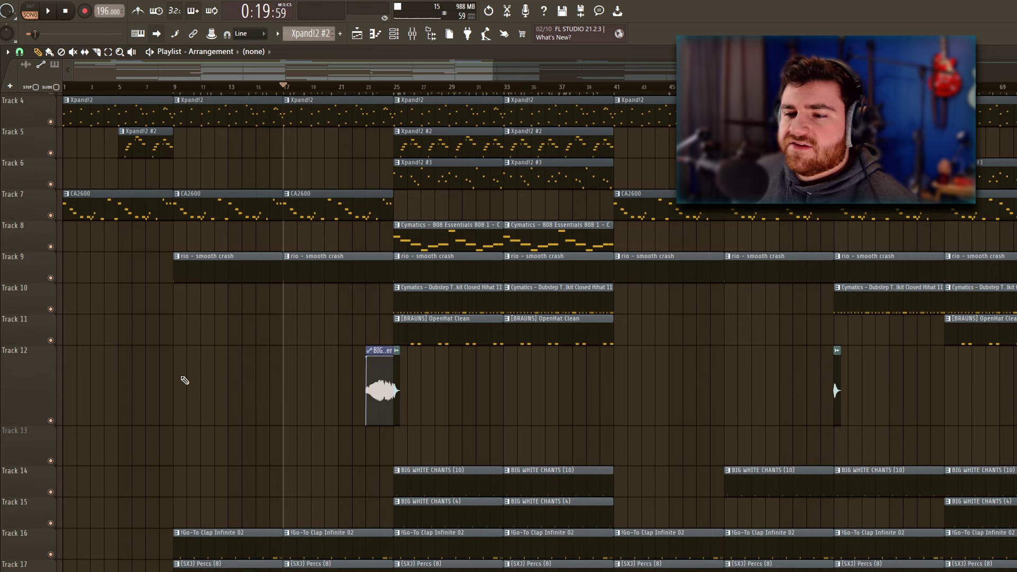
scroll(184, 380, down, 2)
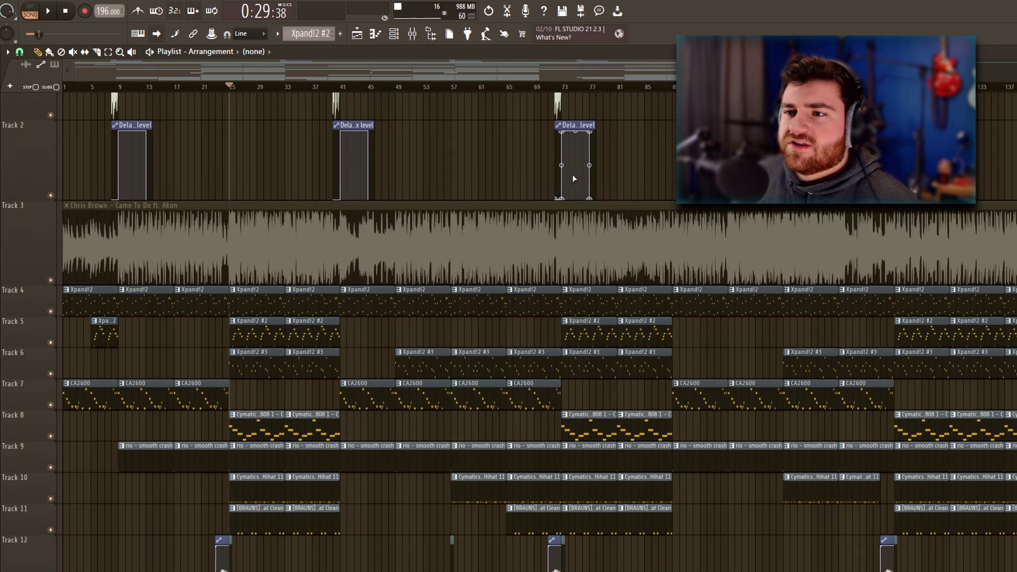
scroll(513, 404, up, 3)
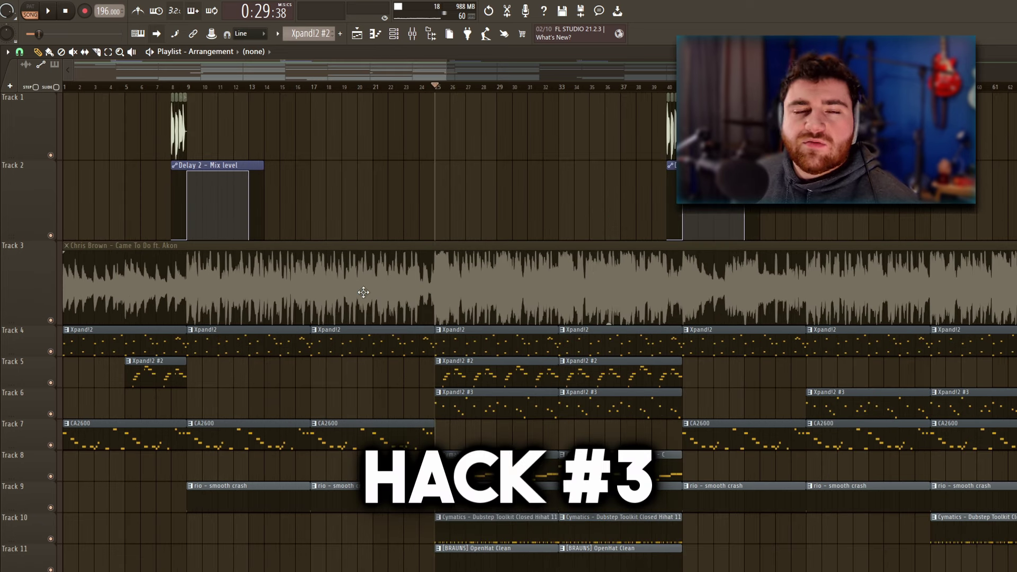
scroll(539, 254, down, 2)
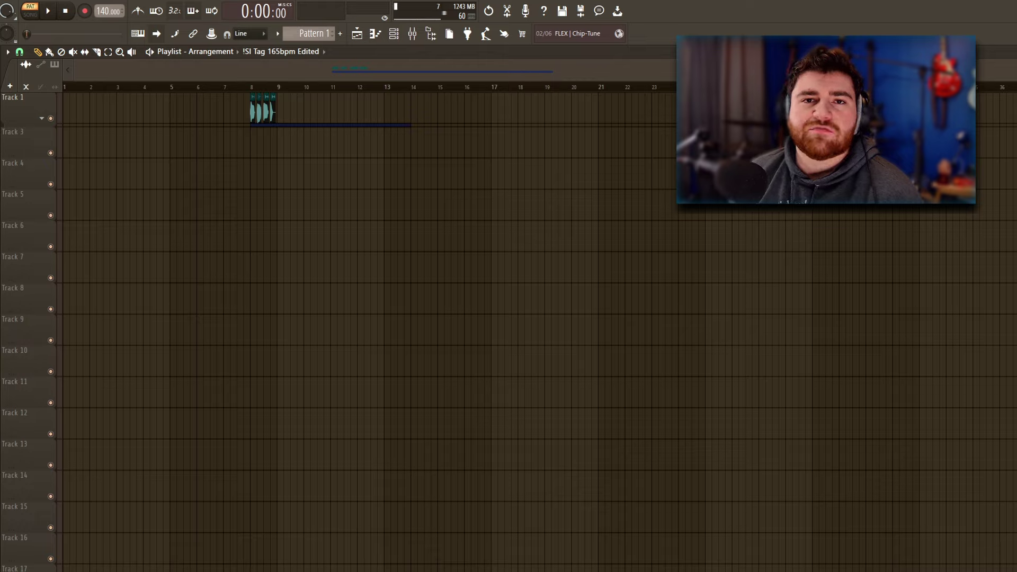
Step: Open the Channel rack with F6 to show the clap, keys, Xpand!2 and guitar channels
key(F6)
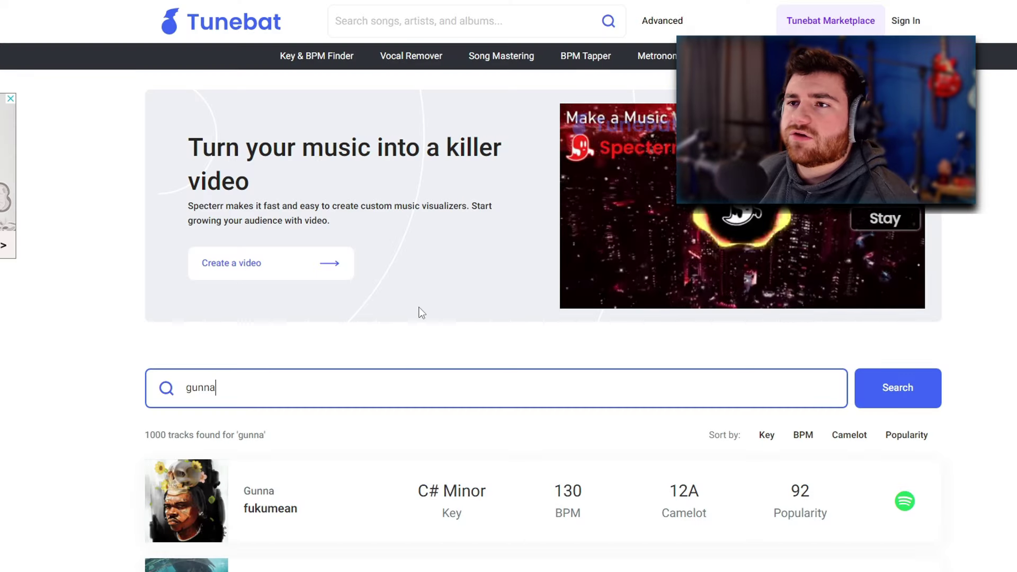
Step: Scroll down the Tunebat results for gunna, reading each track's Key and BPM
scroll(275, 420, down, 2)
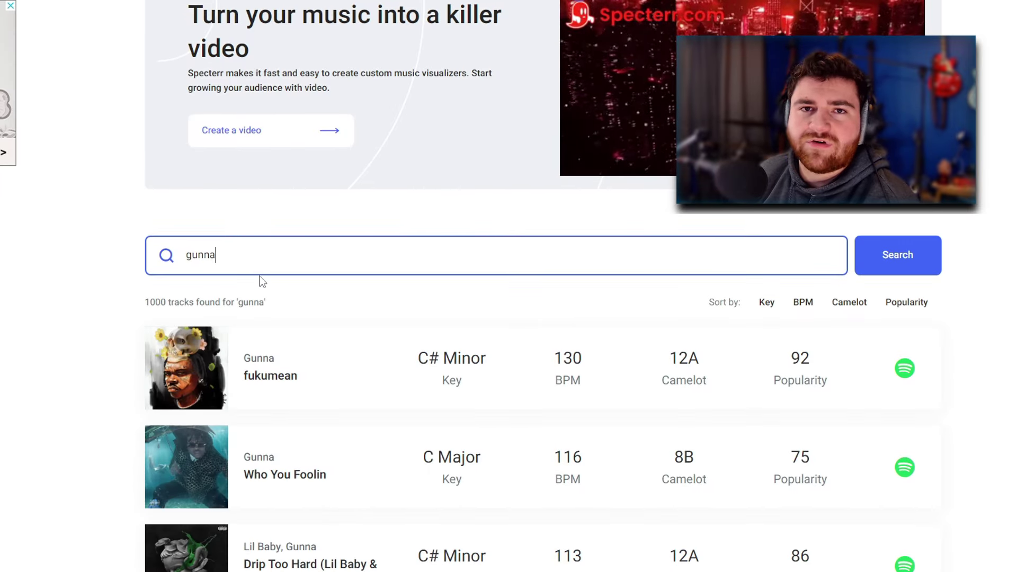
scroll(402, 177, down, 4)
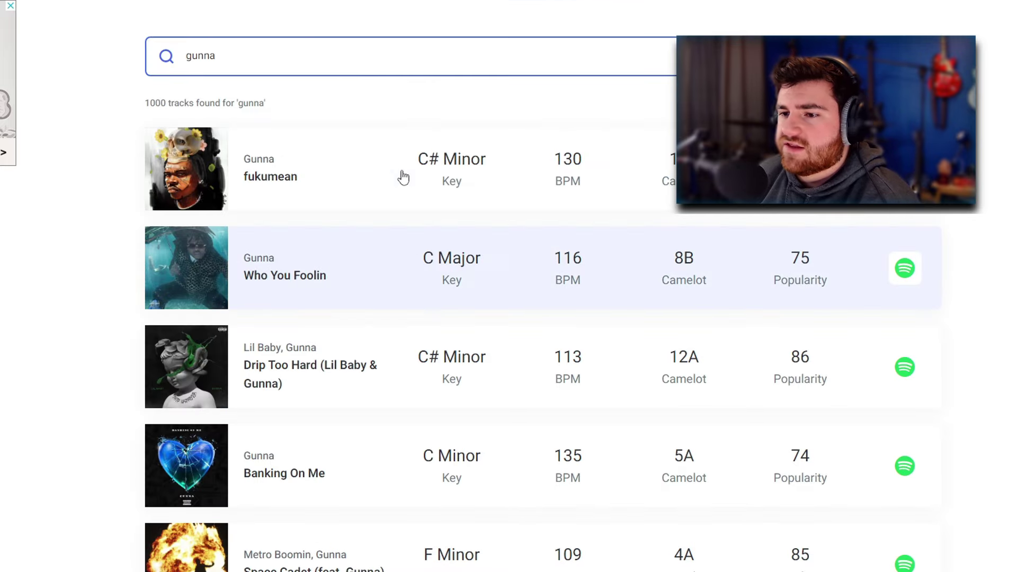
scroll(512, 160, down, 5)
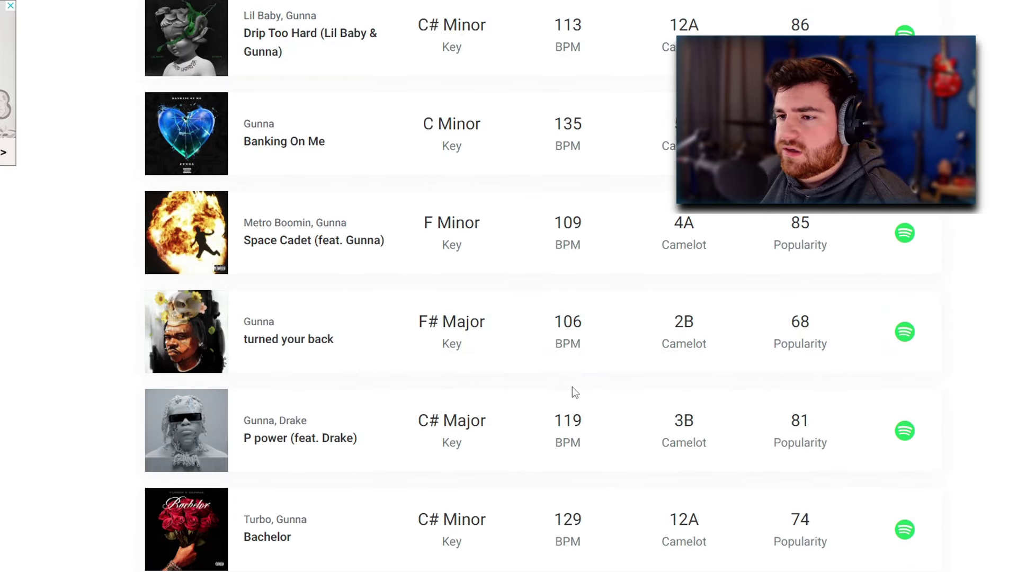
scroll(539, 383, down, 2)
scroll(540, 383, down, 8)
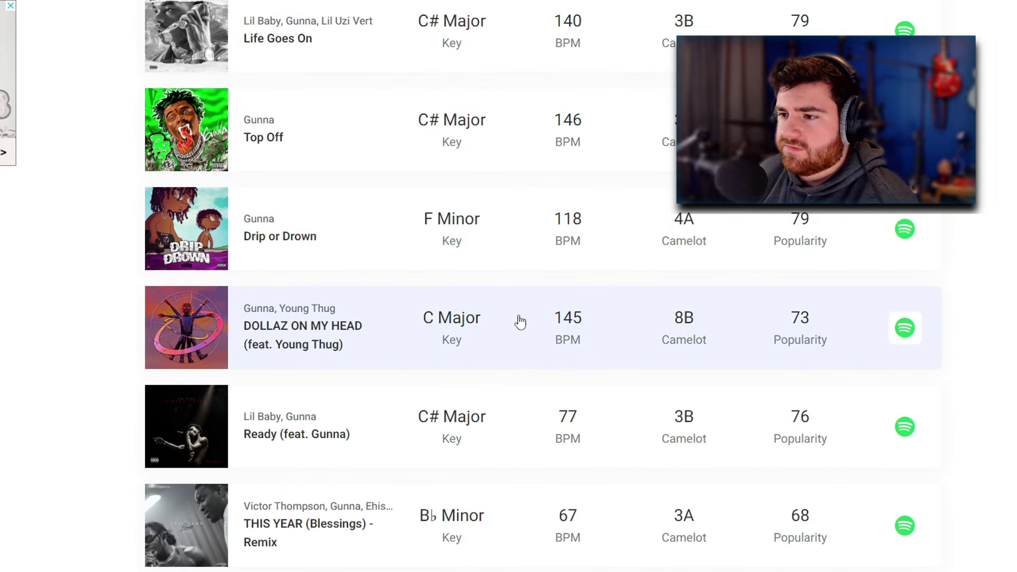
scroll(520, 320, down, 5)
scroll(625, 353, down, 5)
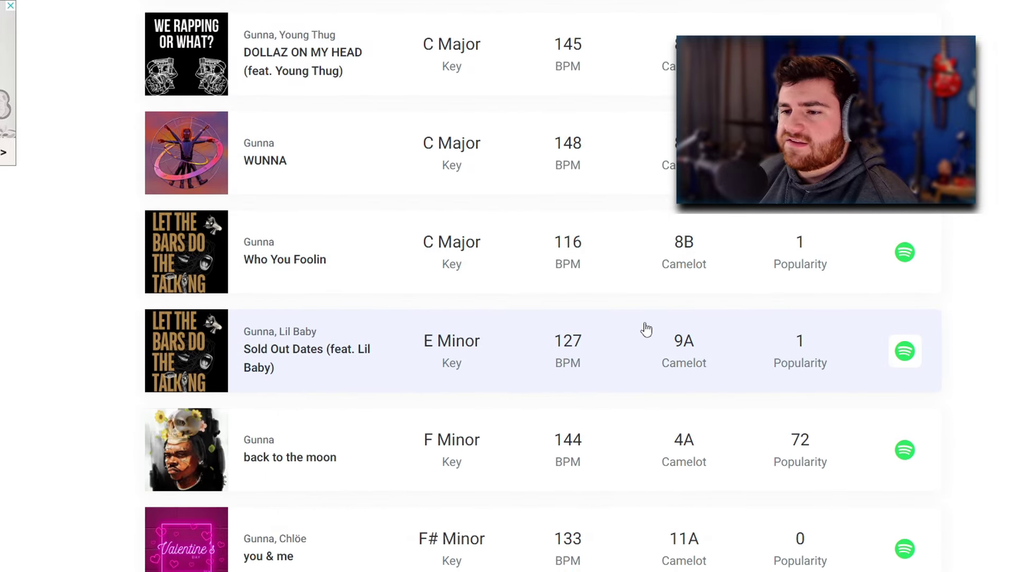
scroll(641, 334, down, 1)
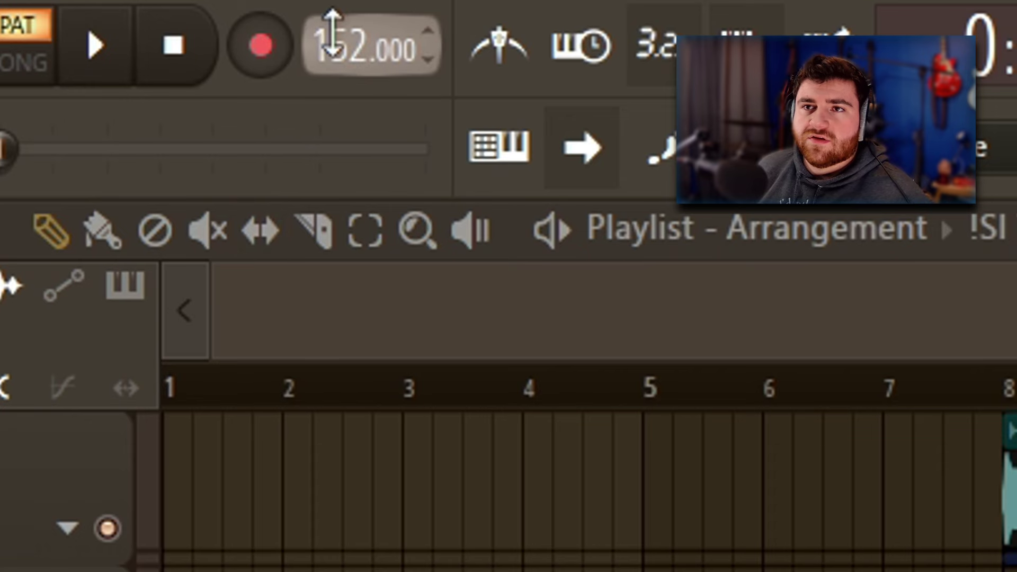
scroll(332, 33, down, 12)
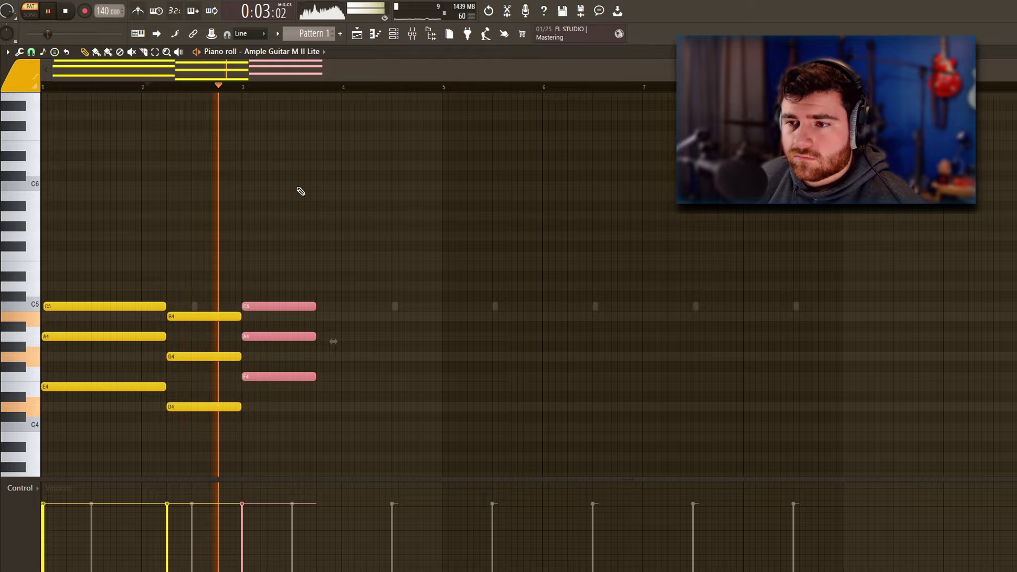
Step: Lengthen the C5, A4 and F4 chord notes, then shift Ample Guitar #2's melody notes earlier
drag(316, 377, 370, 378)
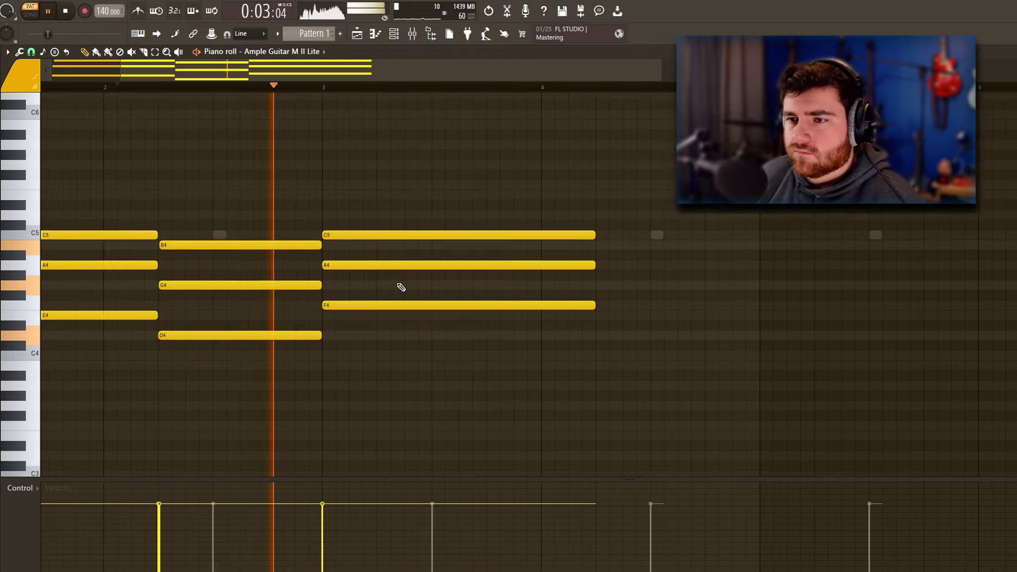
scroll(418, 318, down, 2)
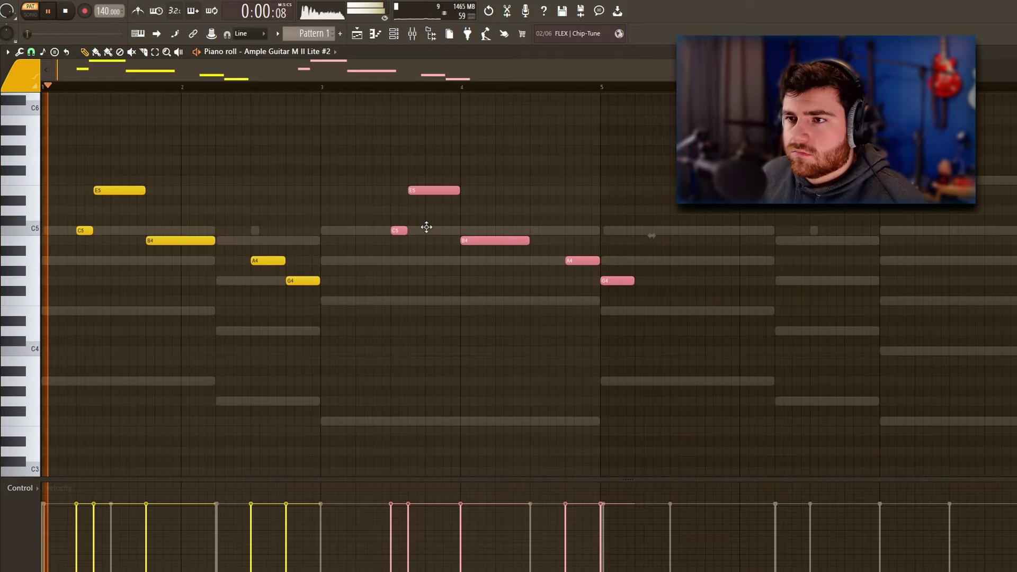
drag(424, 227, 390, 230)
key(ctrl+d)
scroll(370, 334, up, 4)
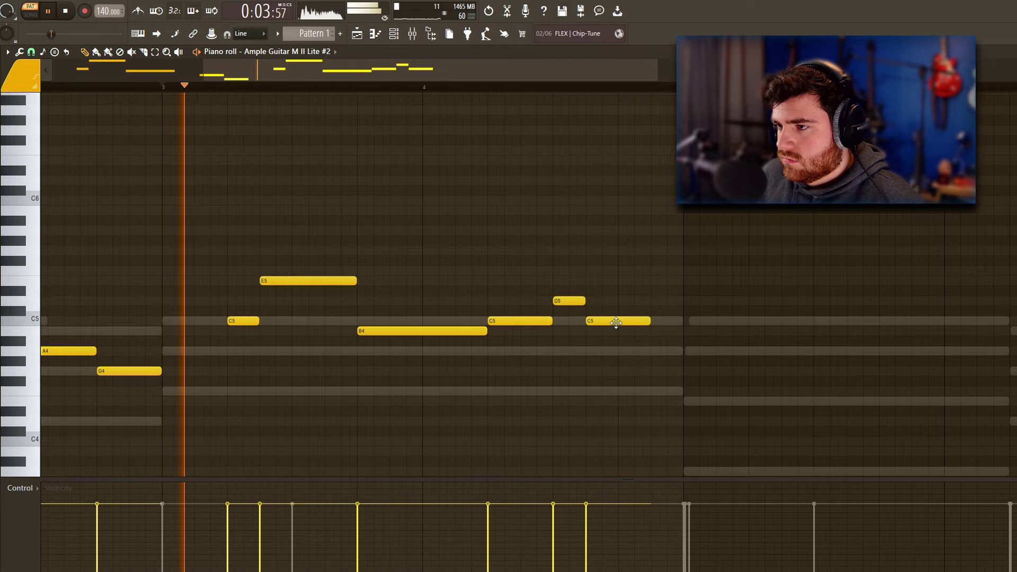
Step: Move the C5 melody note later and lengthen D5 to meet it
drag(615, 322, 647, 321)
drag(585, 300, 617, 300)
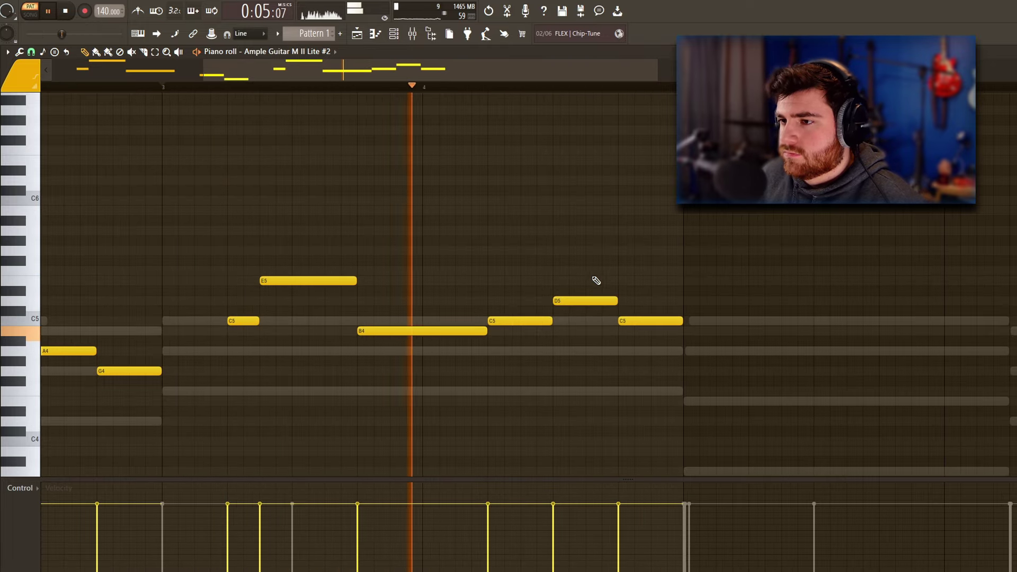
scroll(580, 239, down, 2)
scroll(579, 239, down, 2)
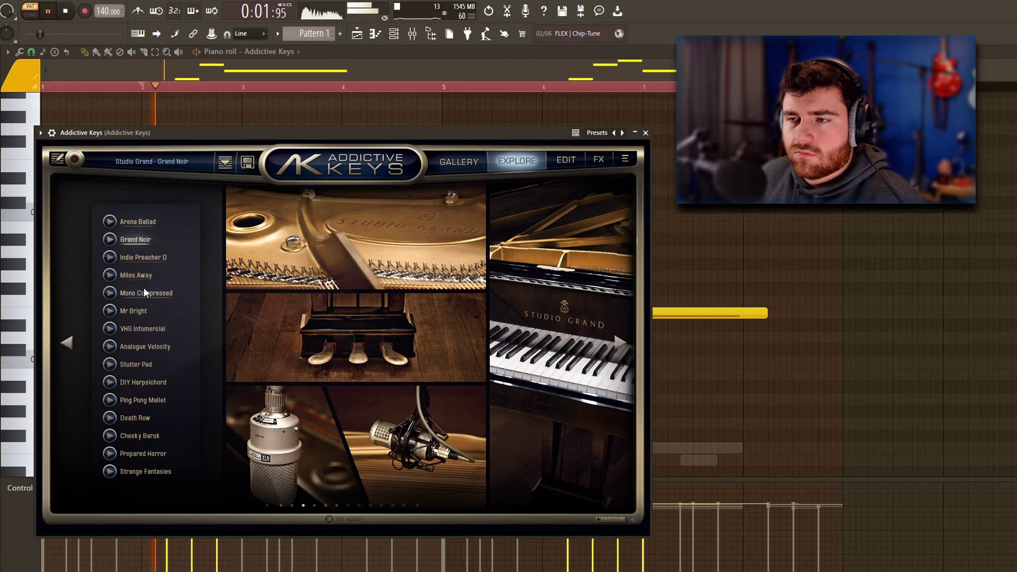
Step: Select all notes in the keys melody and close the Addictive Keys plugin windows
key(Escape)
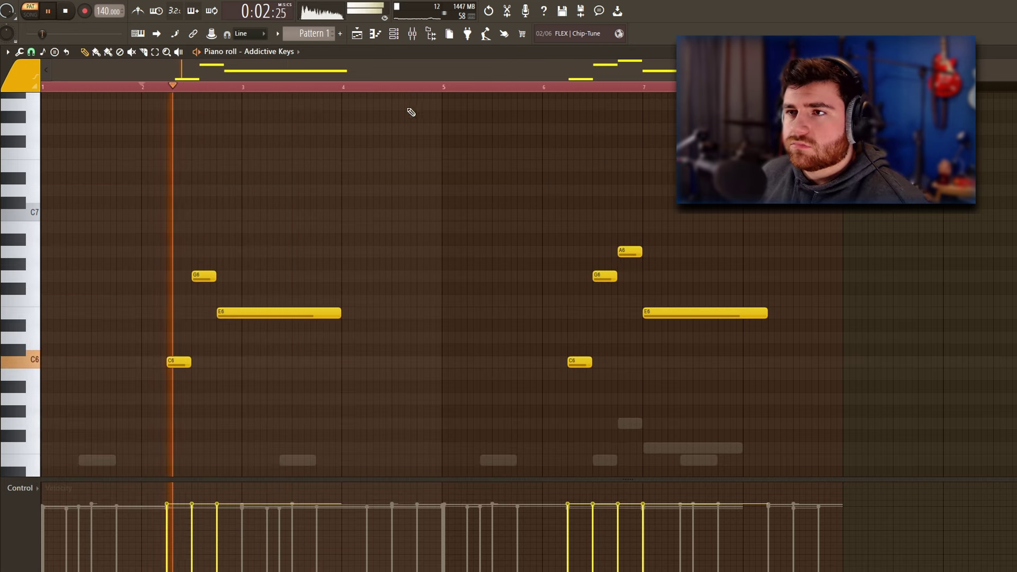
key(ctrl+a)
click(19, 51)
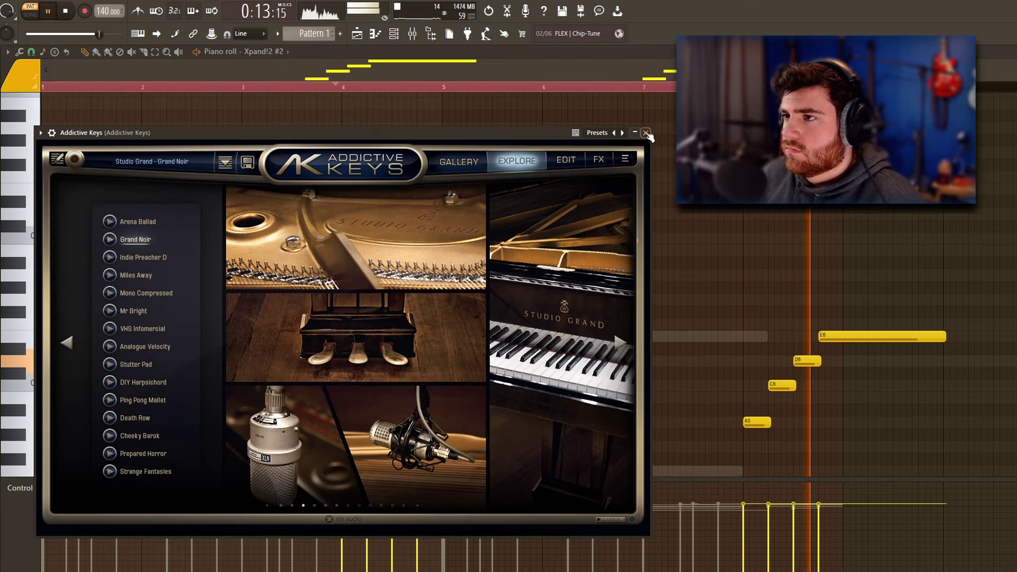
key(Escape)
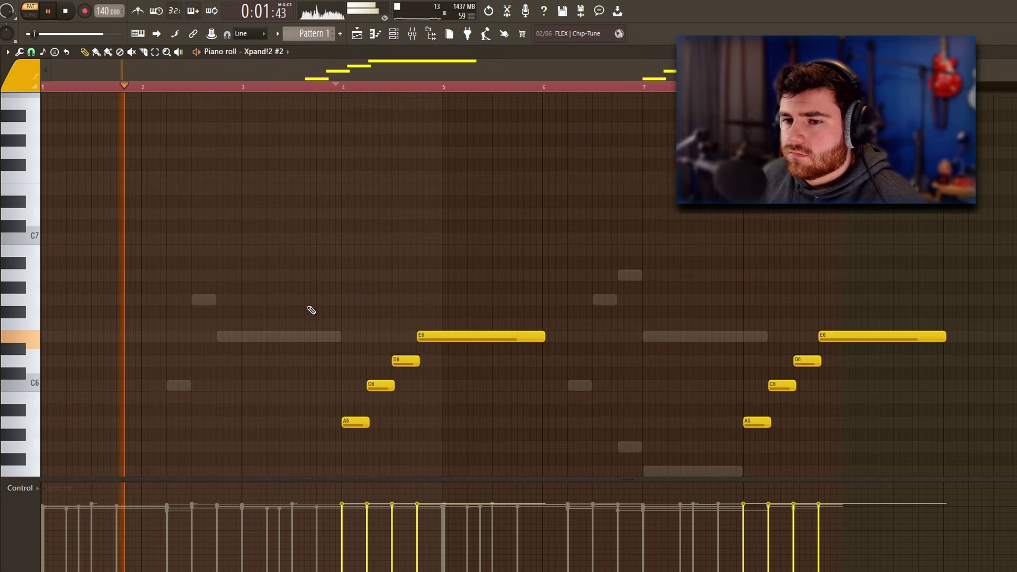
Step: Check the Xpand!2 #2 instrument via the mixer, then load the Single Note Funk Guitar Rig preset
key(F6)
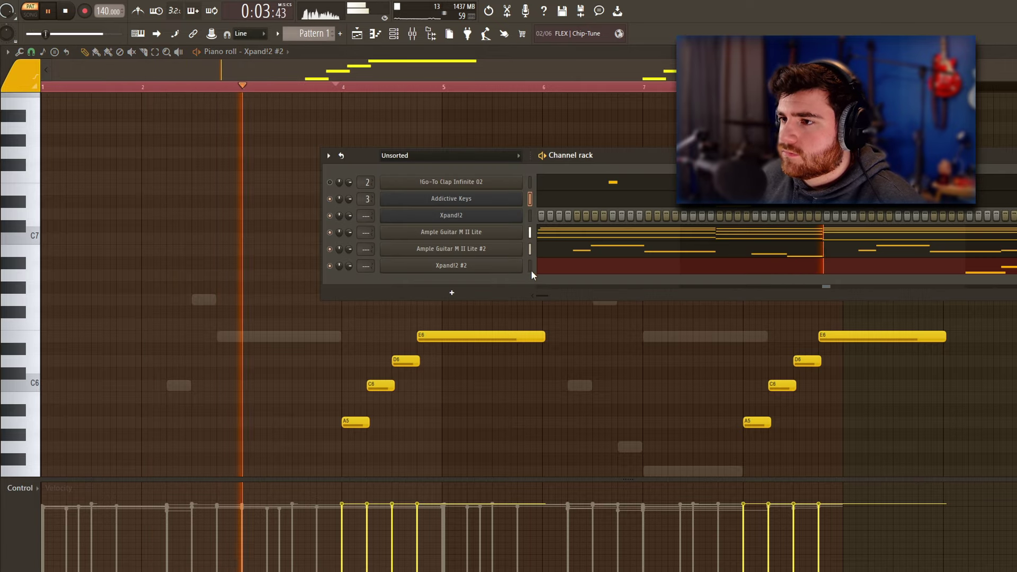
key(F9)
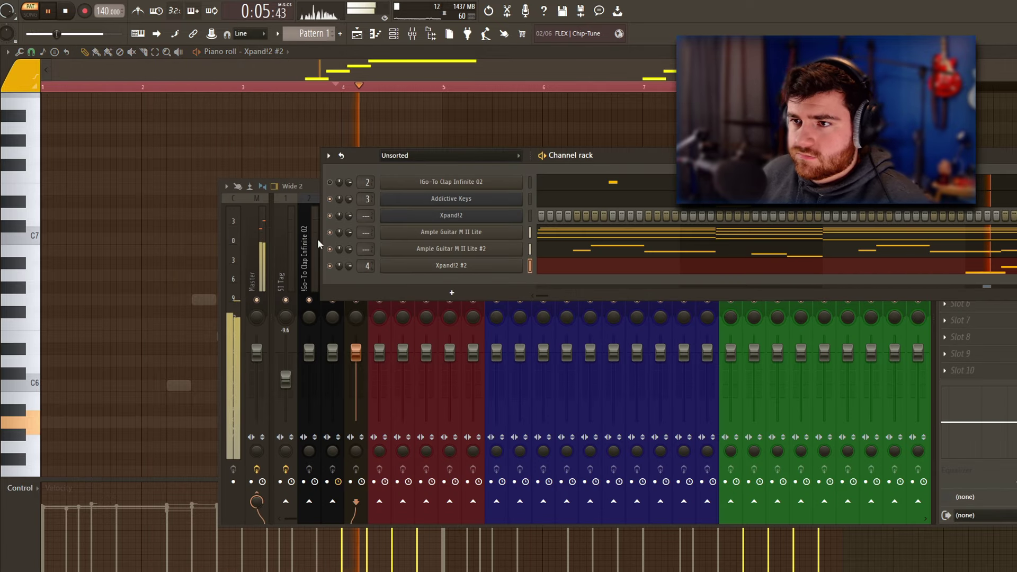
click(468, 266)
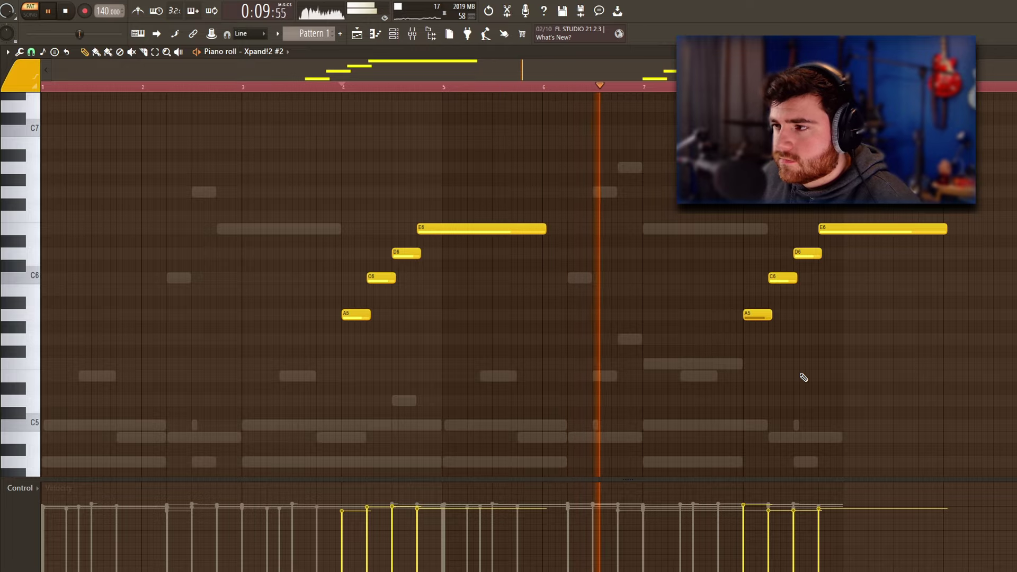
scroll(652, 392, down, 1)
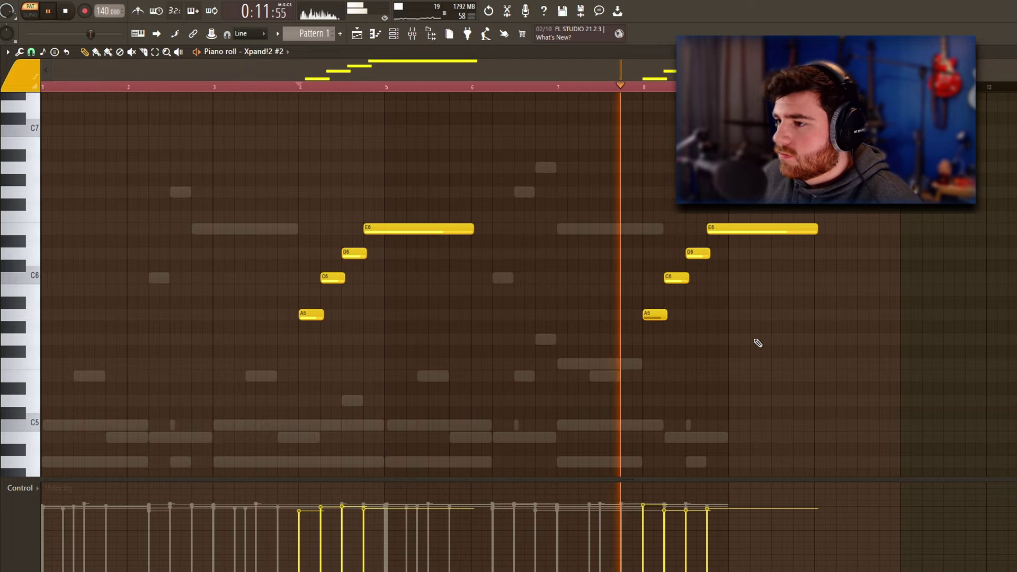
key(F6)
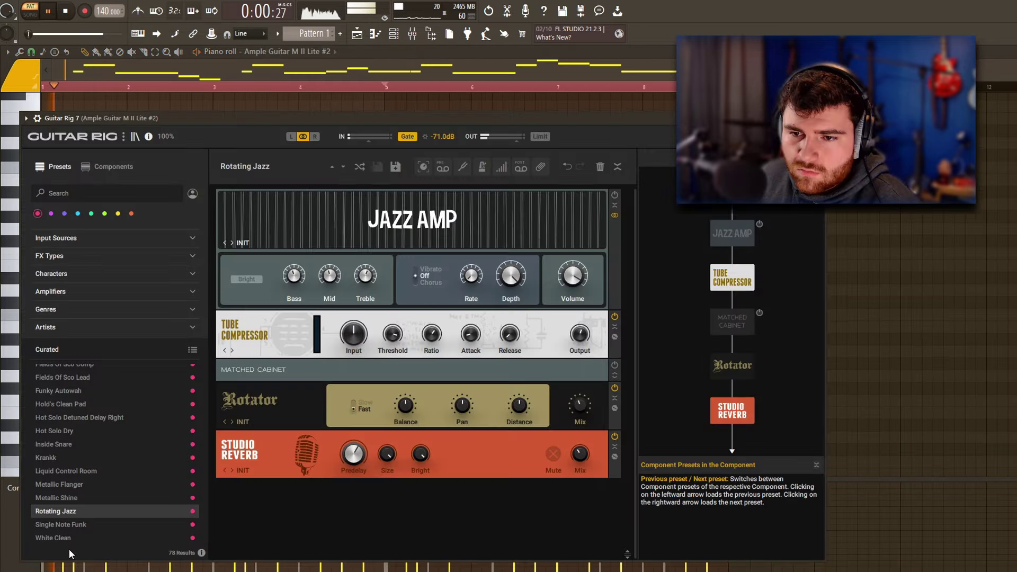
click(72, 524)
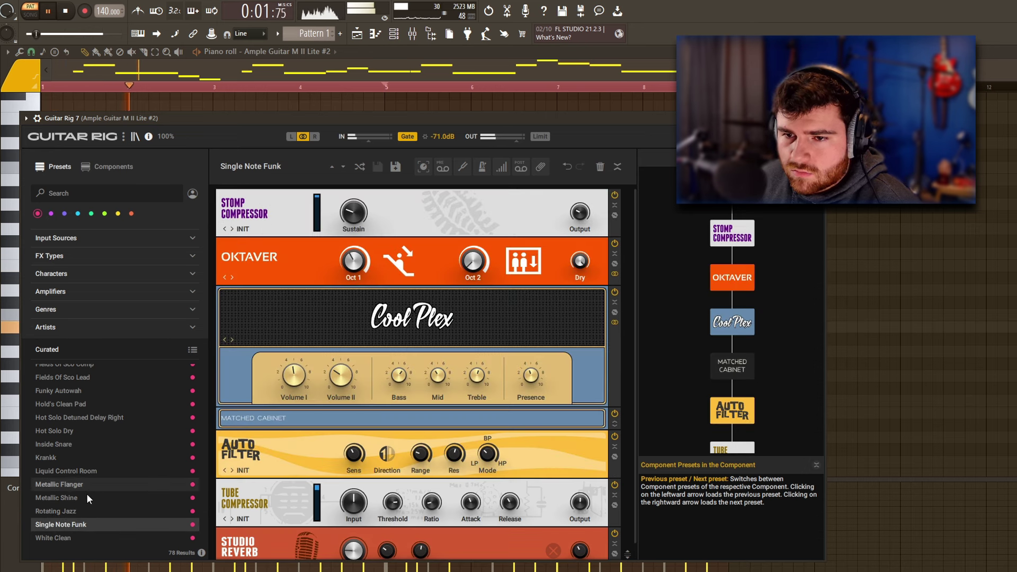
Step: Audition Guitar Rig presets, settle on Rotating Jazz, and set Jazz Amp volume to 5.60
click(91, 378)
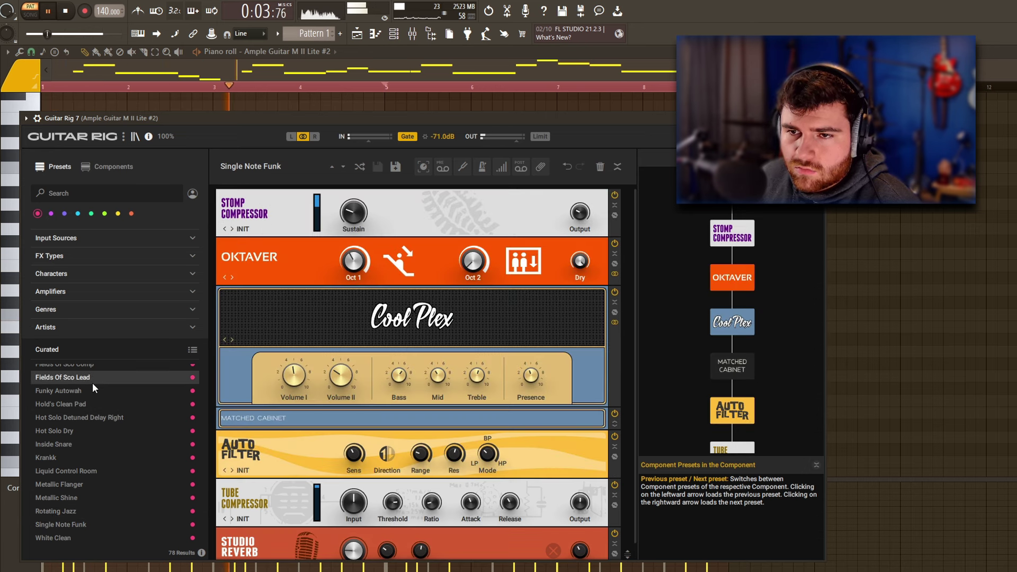
click(103, 365)
click(90, 498)
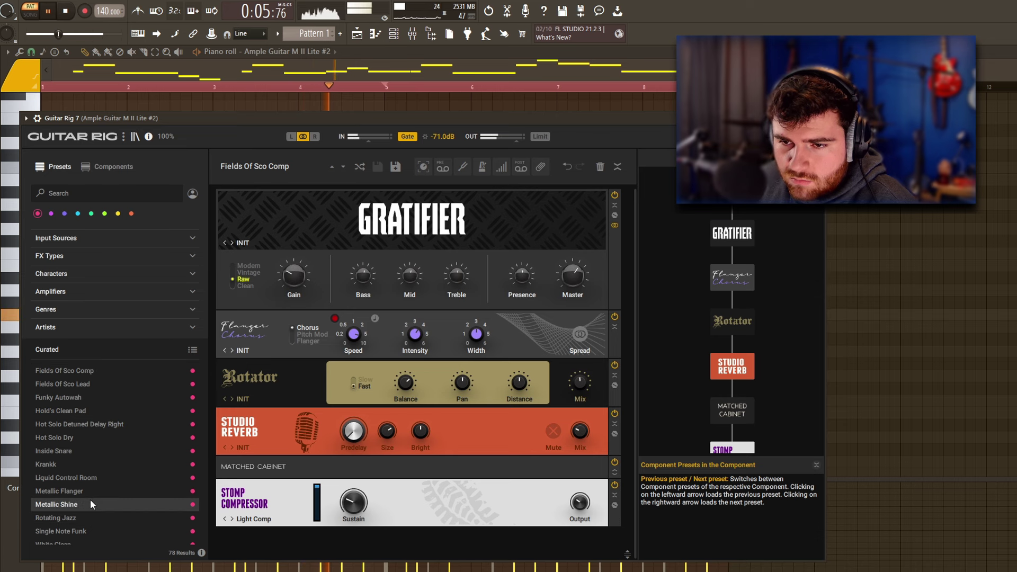
click(87, 517)
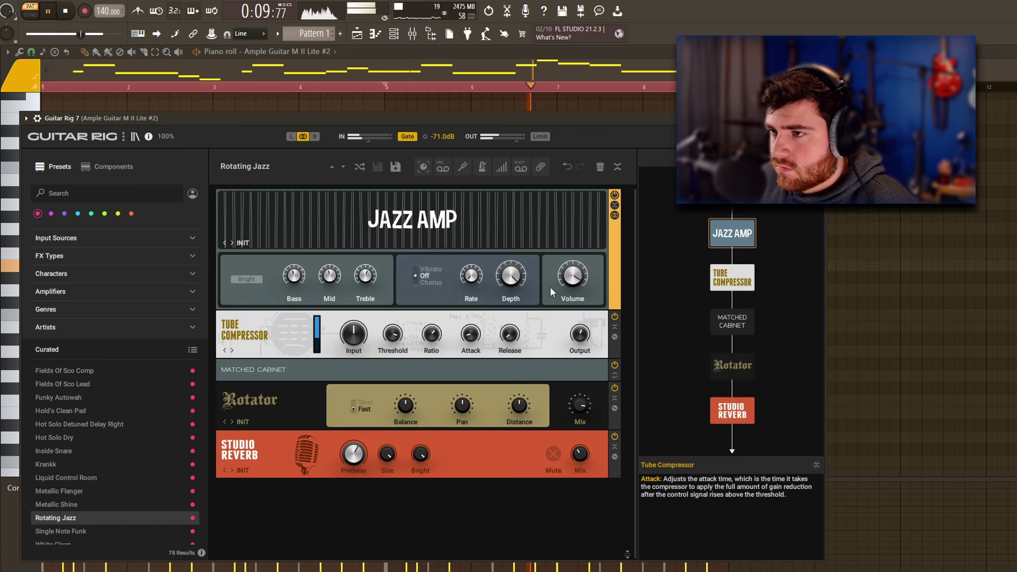
mouse_move(569, 268)
mouse_down()
mouse_move(576, 295)
mouse_move(576, 285)
mouse_up()
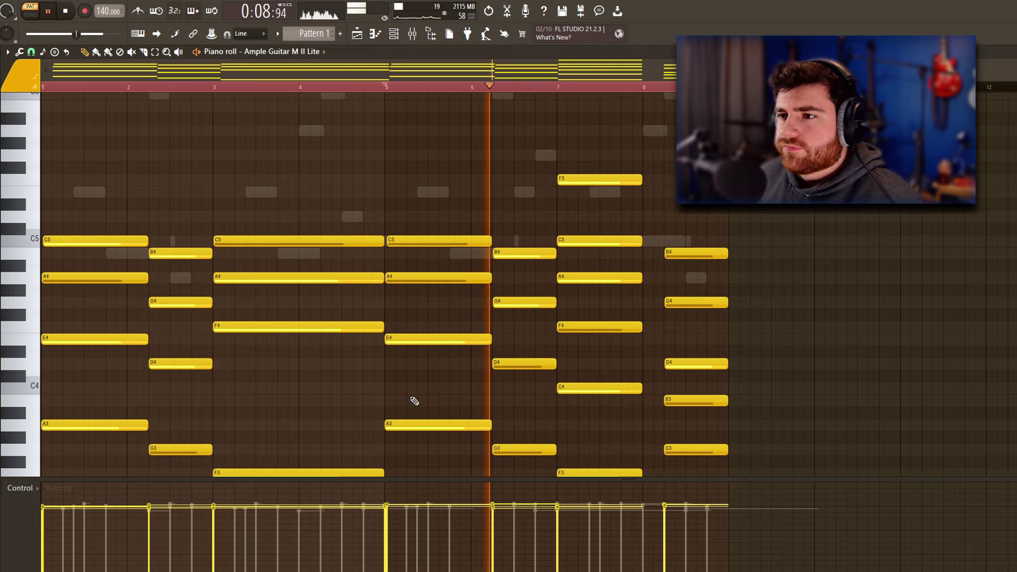
Step: Load Guitar Rig with the DR Chordatmo chain on the Xpand!2 #2 mixer track
key(F6)
key(F9)
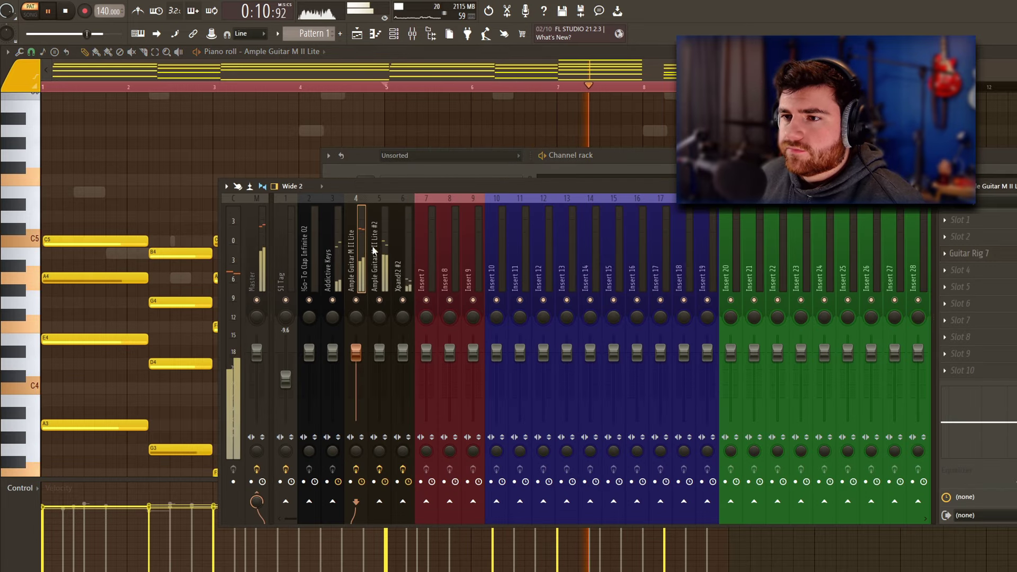
click(385, 259)
click(410, 273)
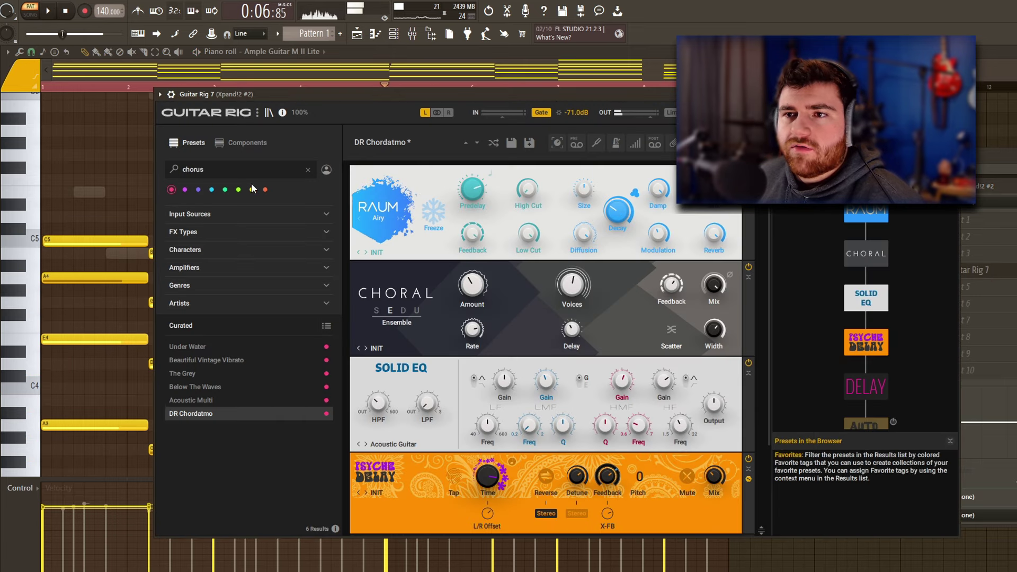
click(244, 142)
scroll(272, 406, down, 15)
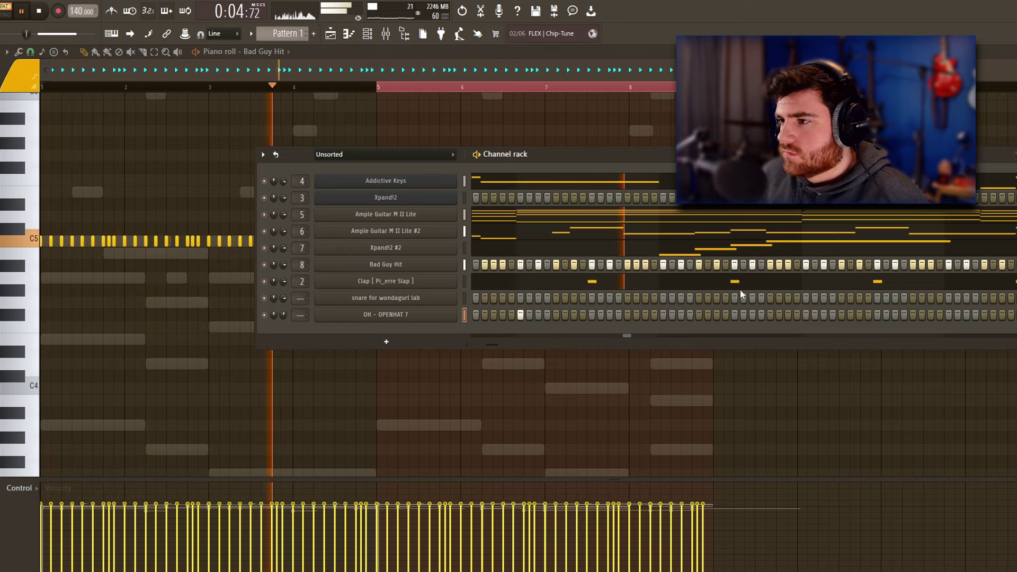
Step: Add two OH - OPENHAT 7 hits and restart playback to hear the pattern
click(627, 315)
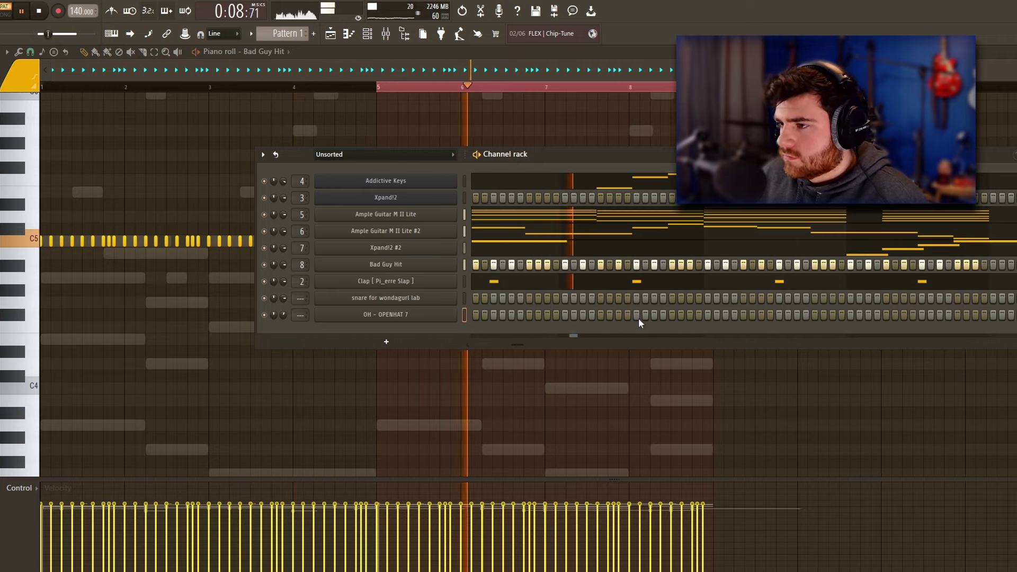
click(708, 315)
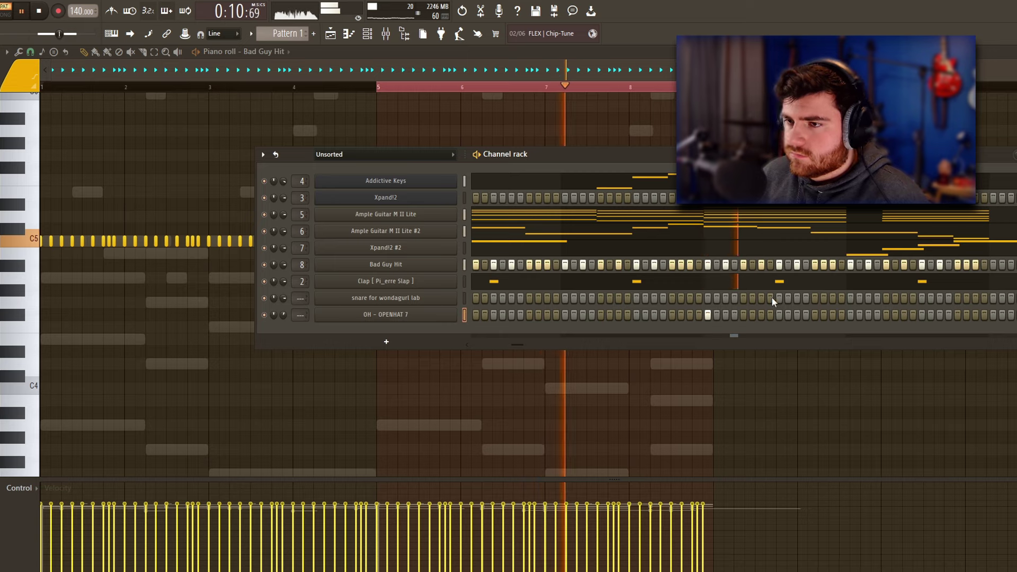
key(space)
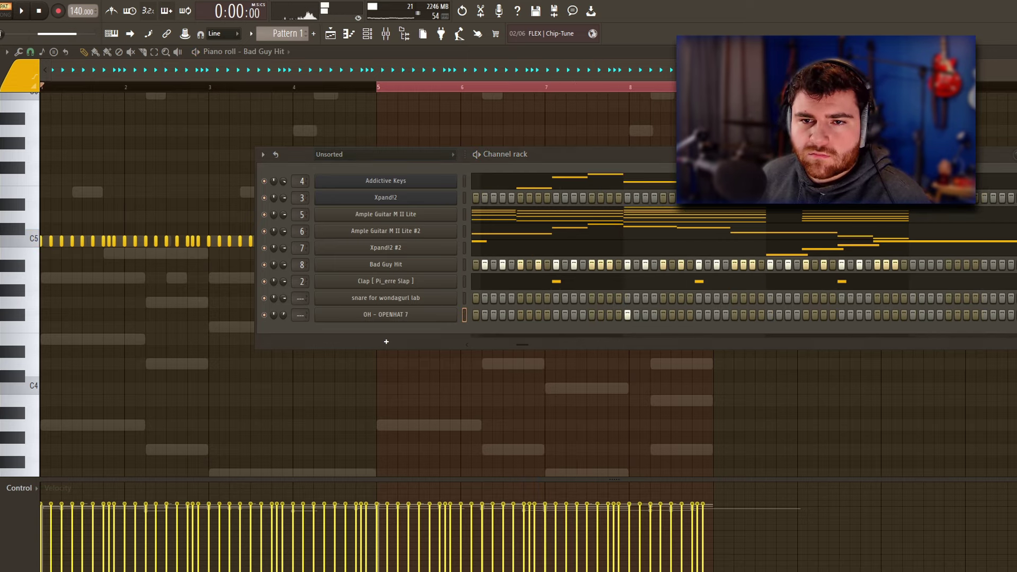
key(space)
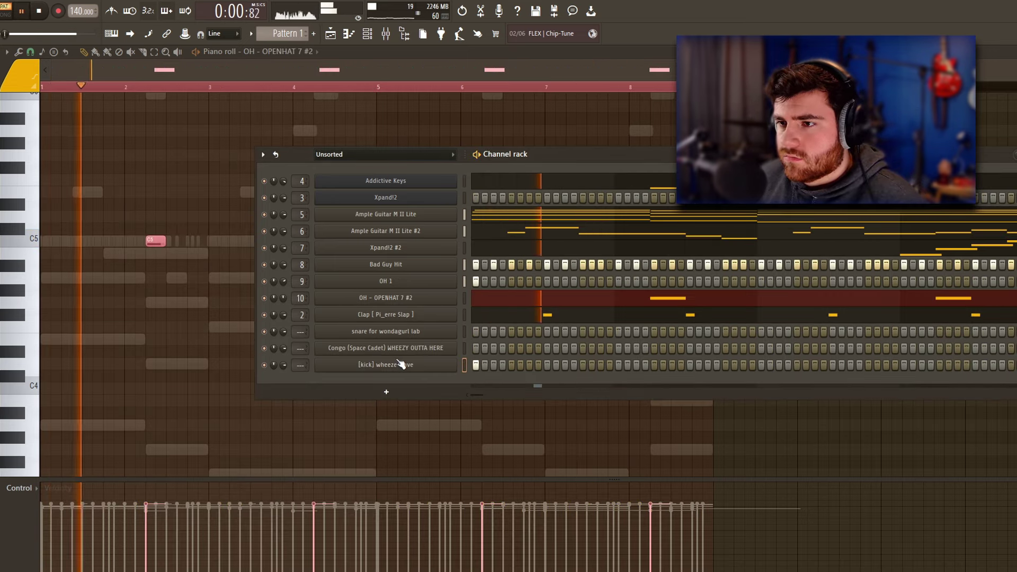
Step: Add three [kick] wheeze wave hits and open that channel in the piano roll
click(583, 365)
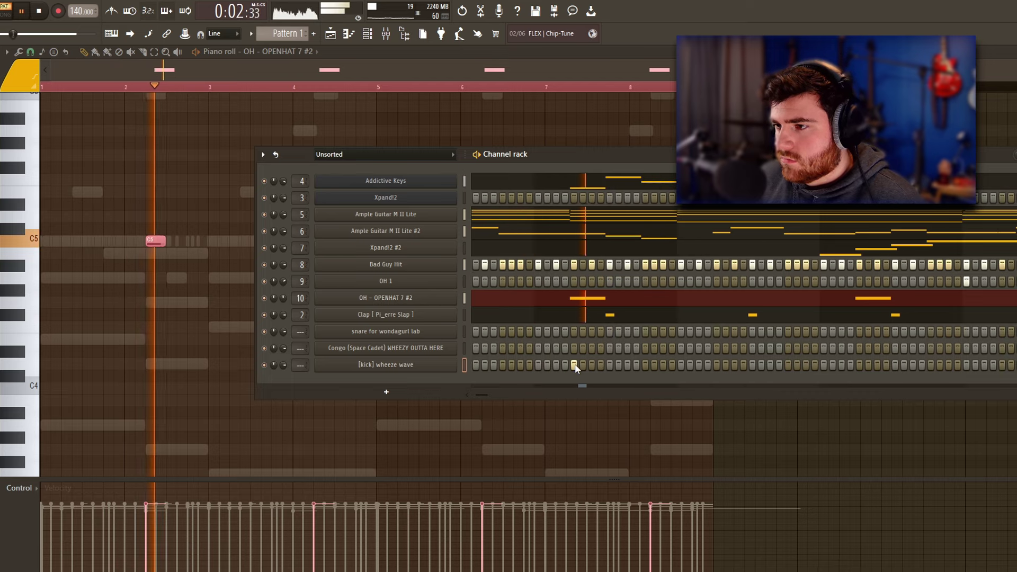
click(679, 364)
click(627, 365)
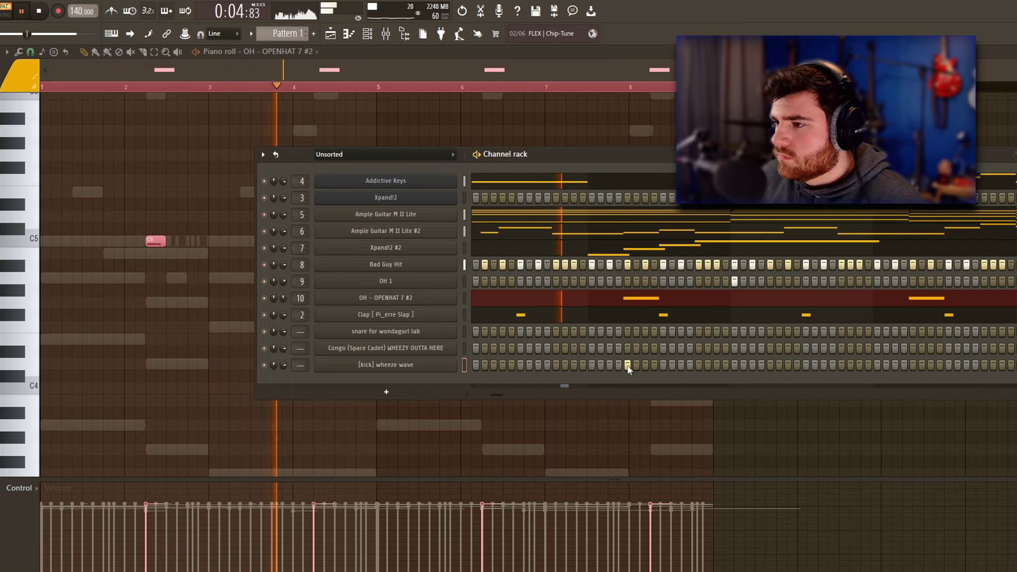
right_click(440, 365)
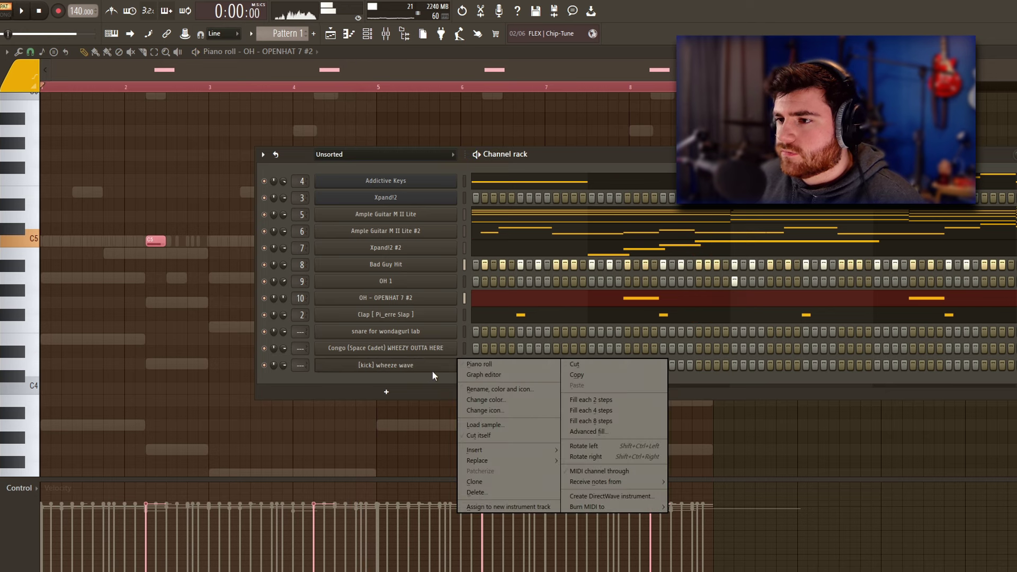
click(477, 364)
key(F6)
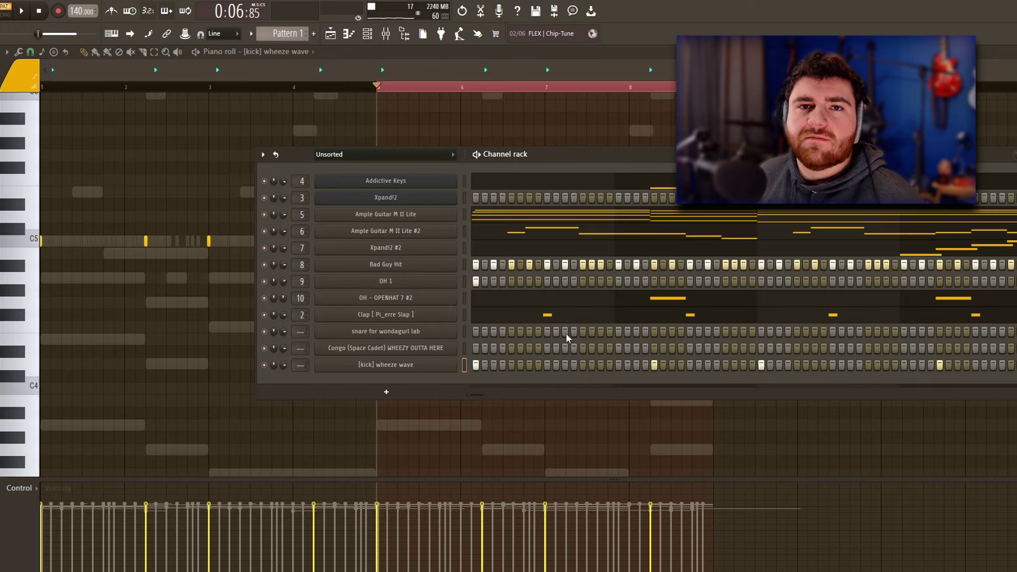
key(F4)
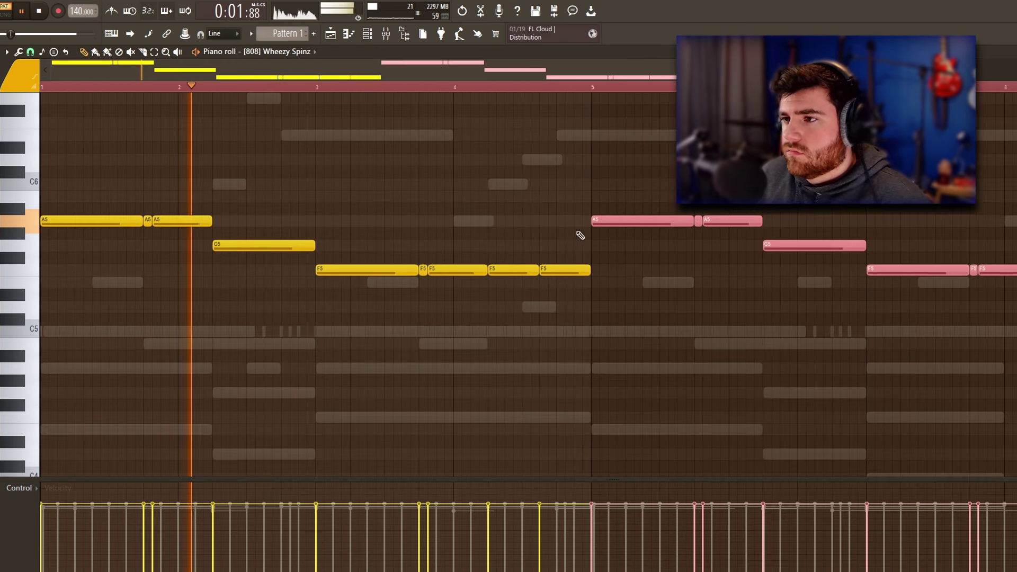
Step: Turn the [ACD] Lex Hat_2 envelope SUS down to zero and close its channel settings
click(249, 52)
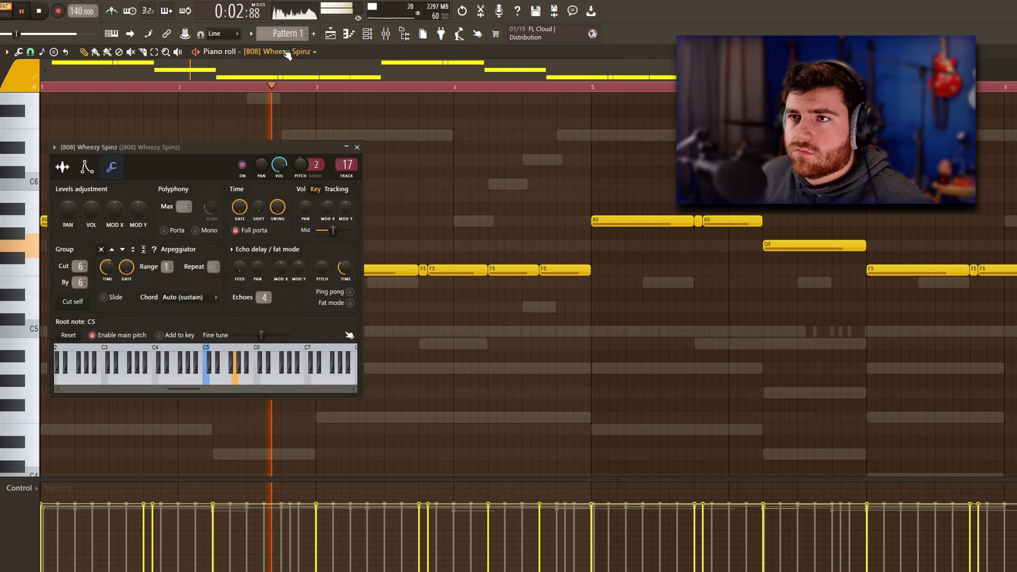
click(86, 167)
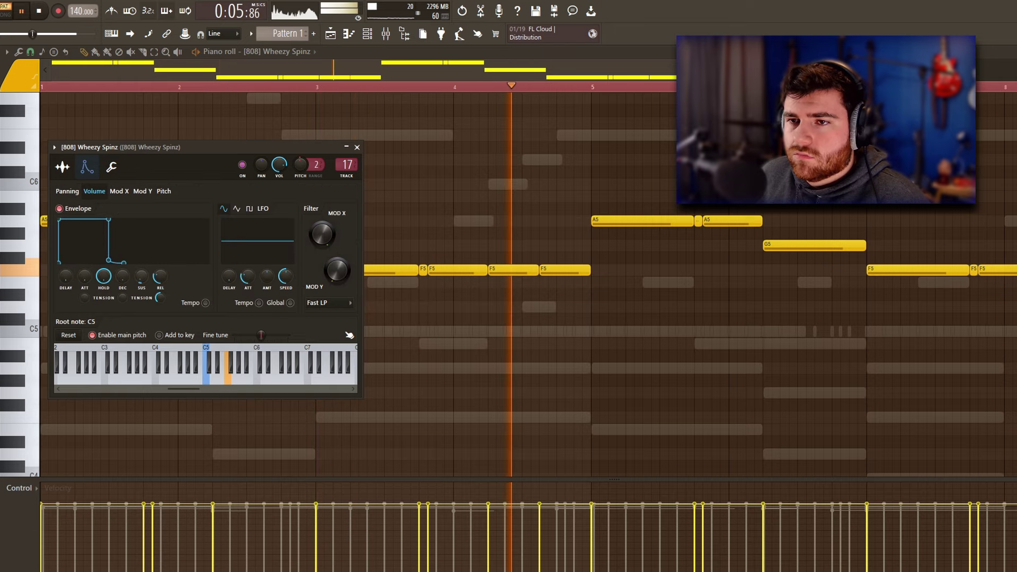
key(Down)
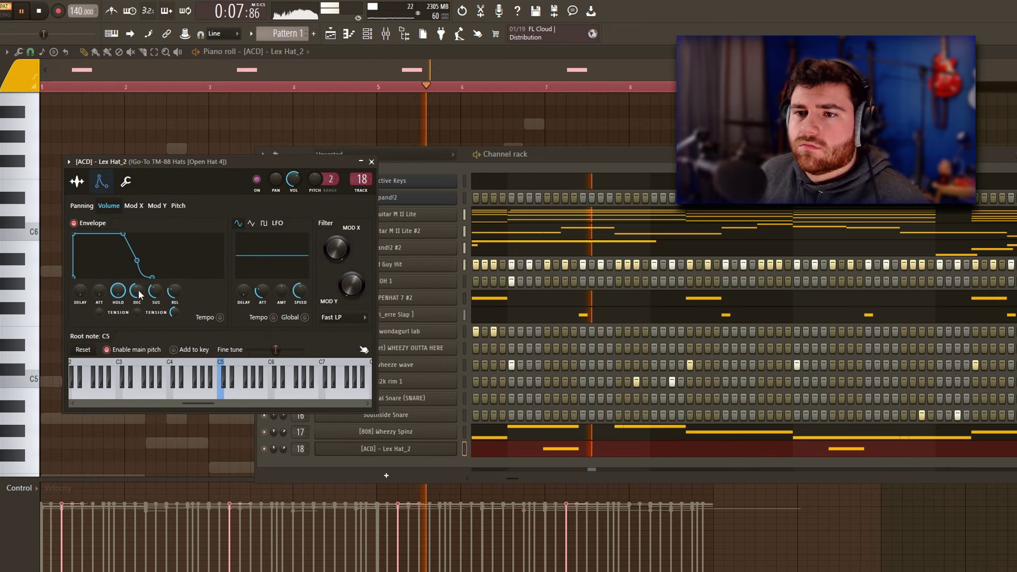
drag(155, 291, 156, 317)
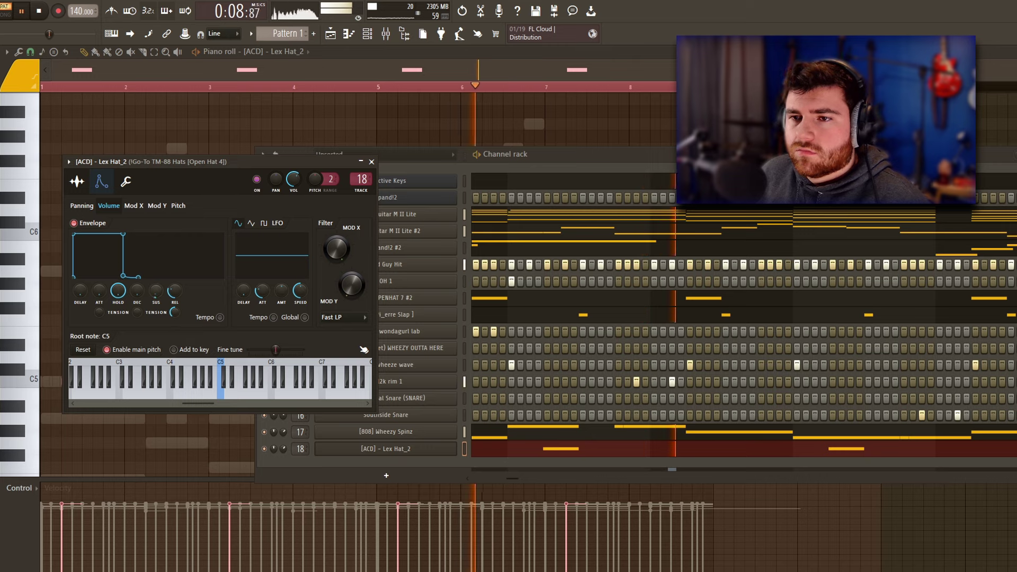
click(377, 158)
click(223, 166)
click(371, 162)
key(F6)
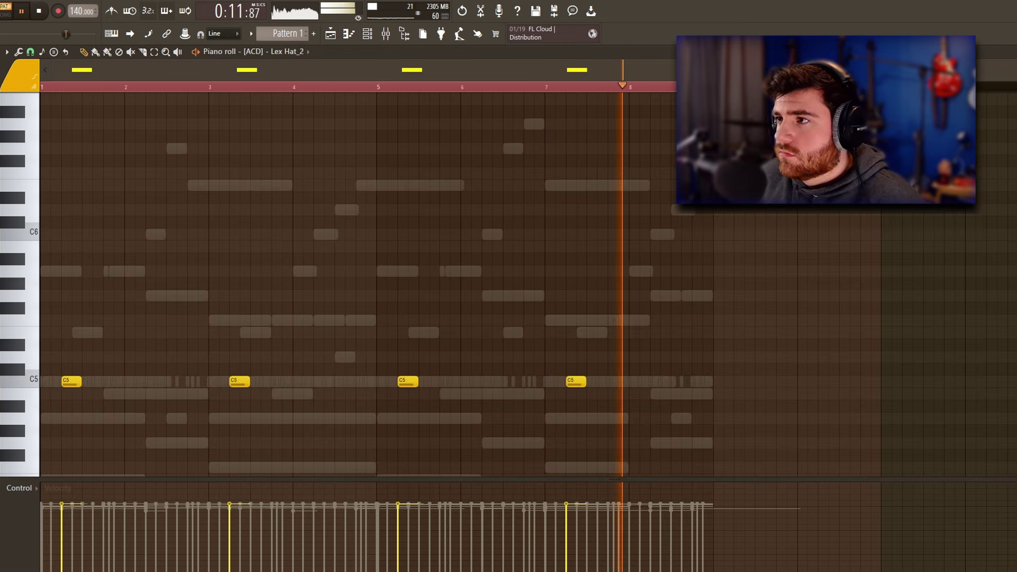
key(F7)
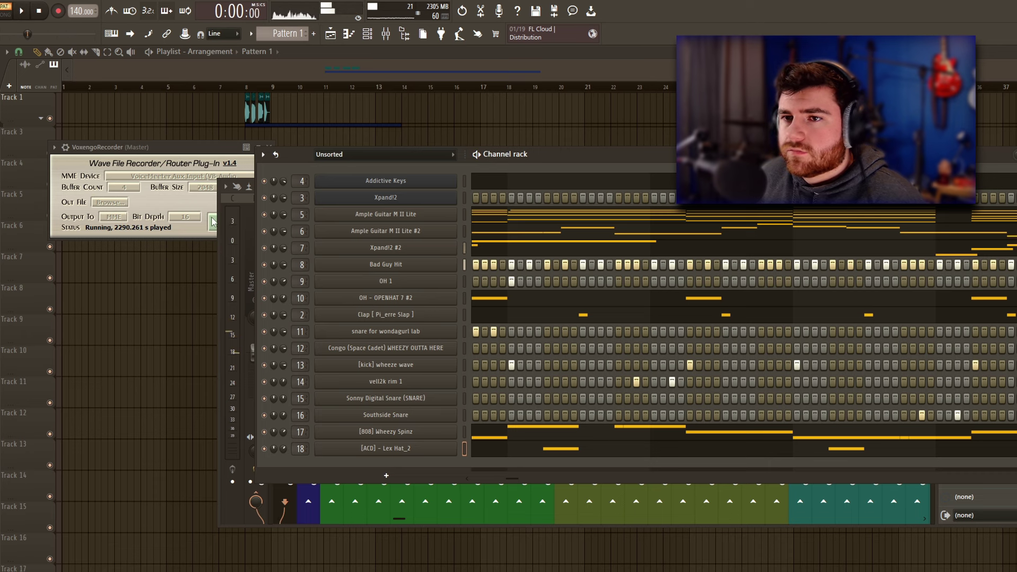